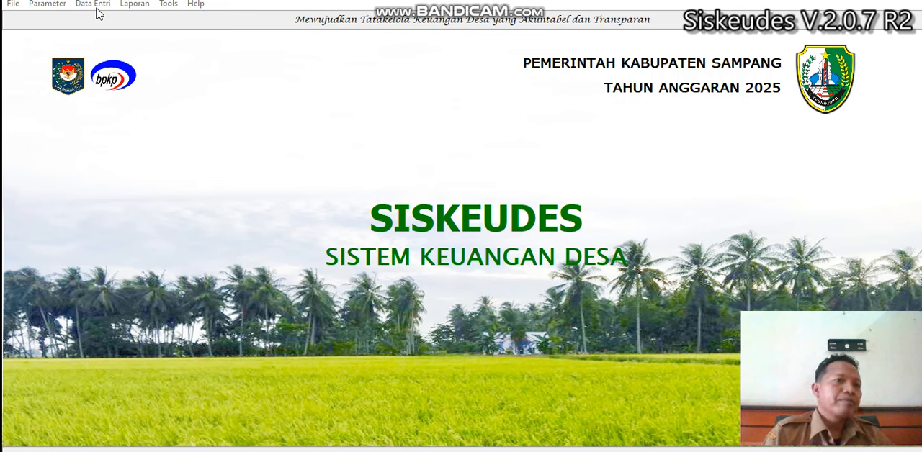
Step: Open the village receipts (Penerimaan Desa) data entry for Desa Gunung Maddah
click(94, 4)
mouse_move(130, 63)
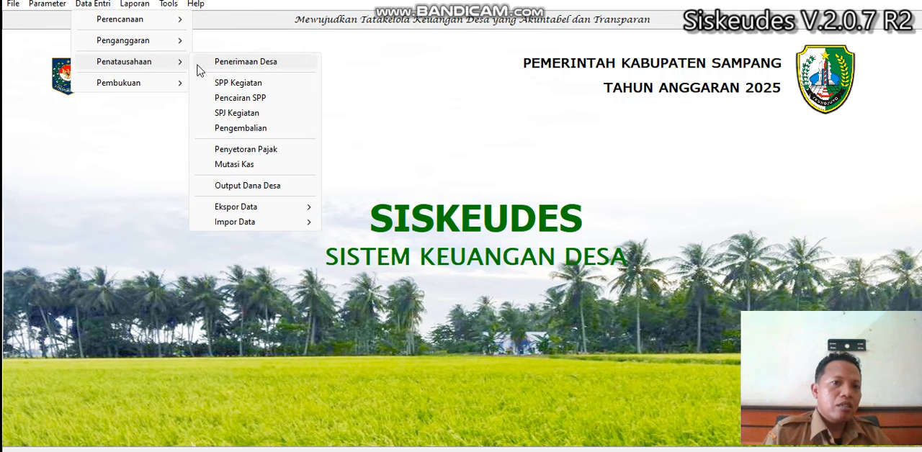
click(232, 64)
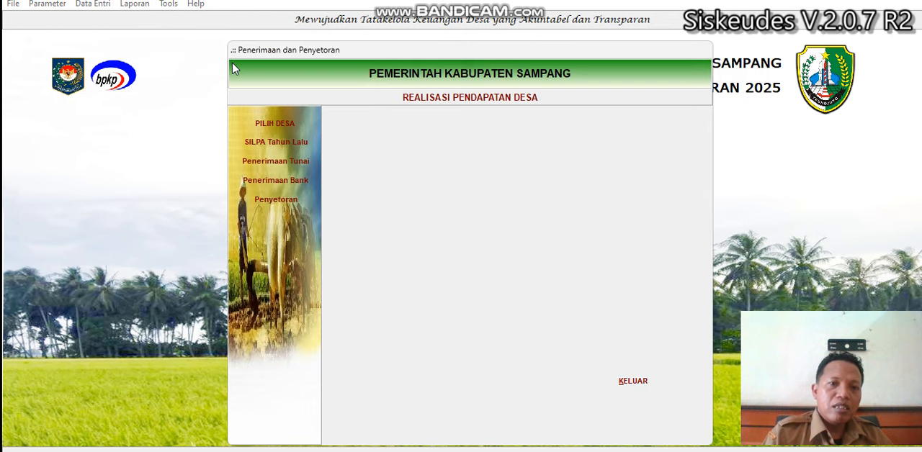
click(270, 122)
double_click(484, 167)
double_click(484, 167)
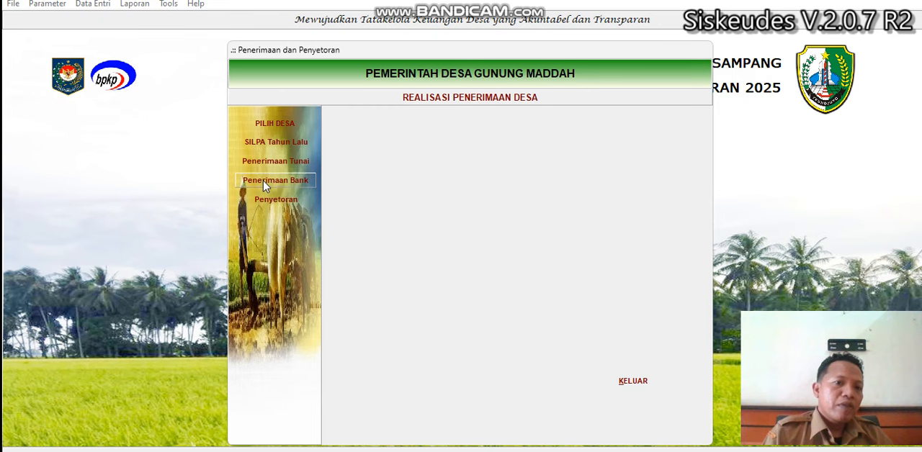
Step: Review the village's bank receipt records, including the Biaya Admin Bank entry, and close the receipts form
click(263, 184)
click(516, 166)
click(499, 141)
click(497, 165)
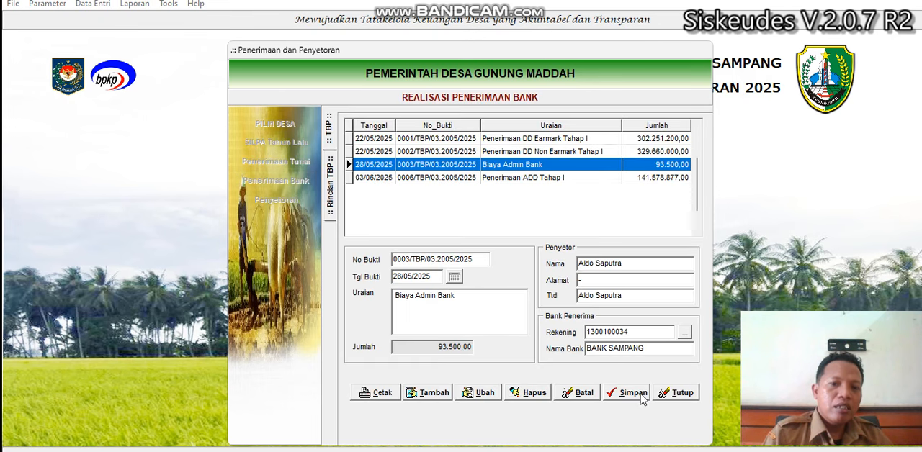
click(676, 393)
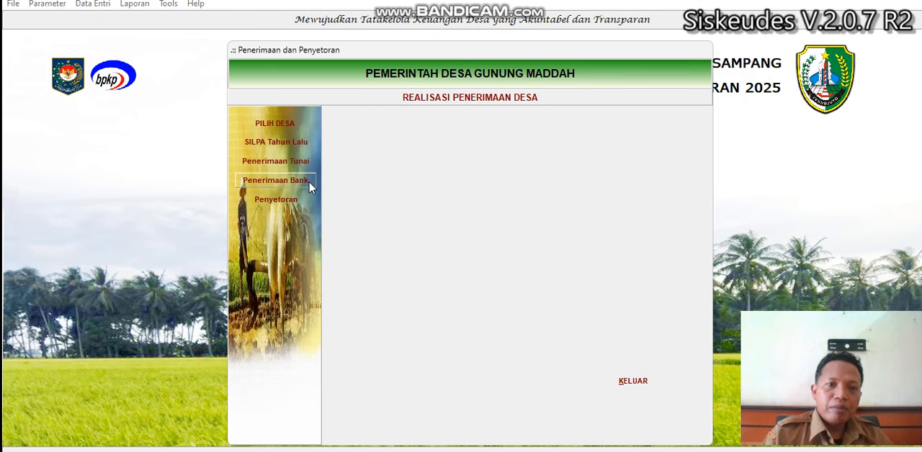
click(648, 382)
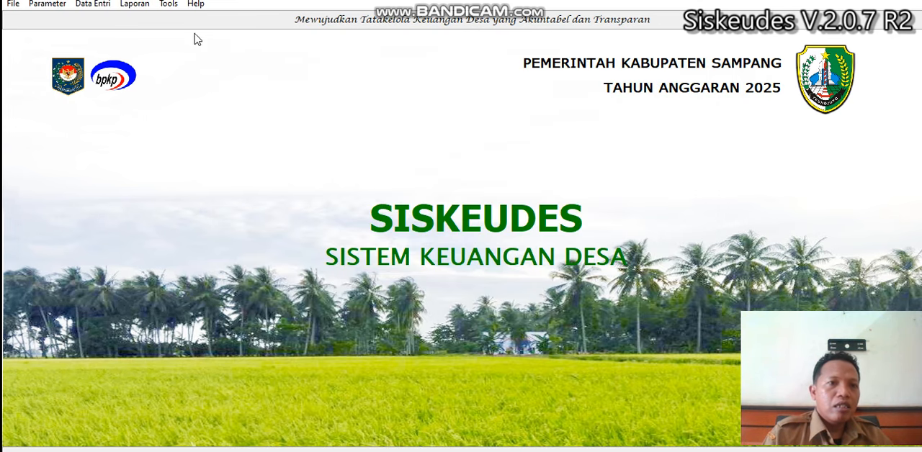
Step: Open the SPP Definitif records in SPP Kegiatan for Desa Gunung Maddah in Kecamatan Sampang
click(92, 4)
mouse_move(147, 67)
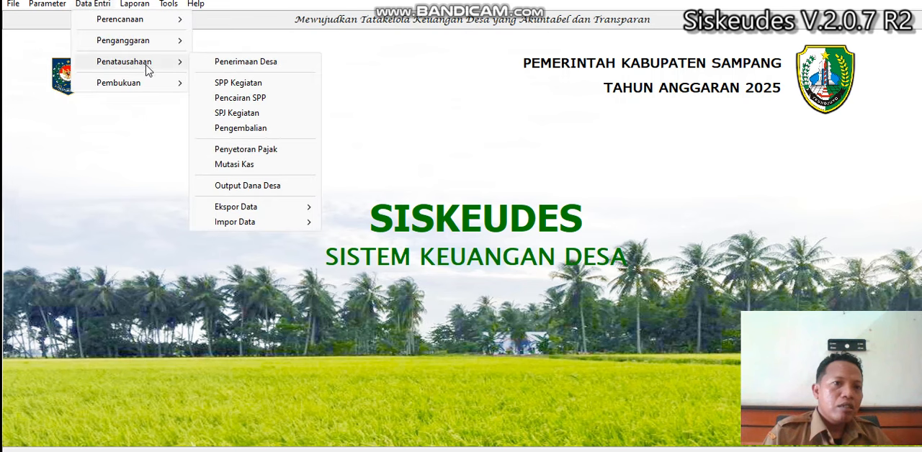
click(238, 84)
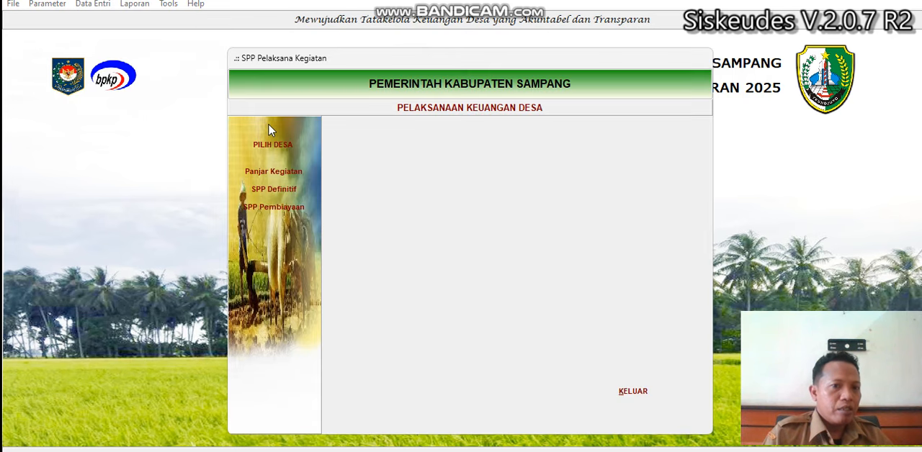
click(272, 145)
click(493, 180)
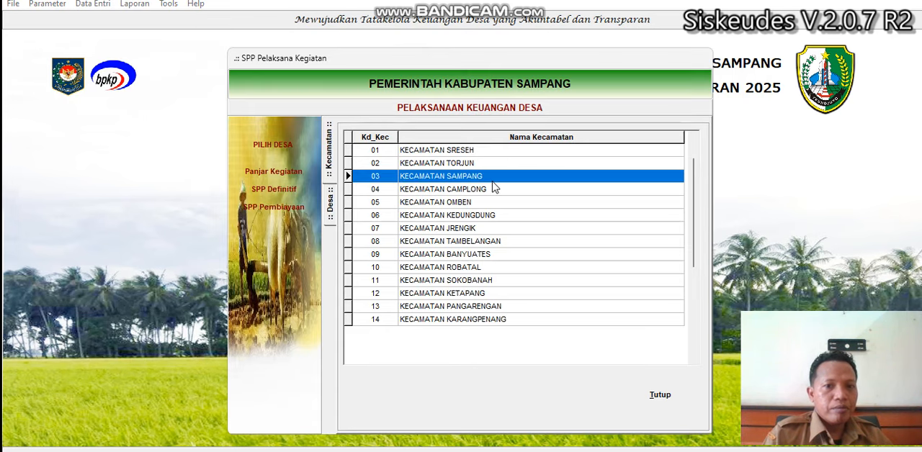
double_click(523, 178)
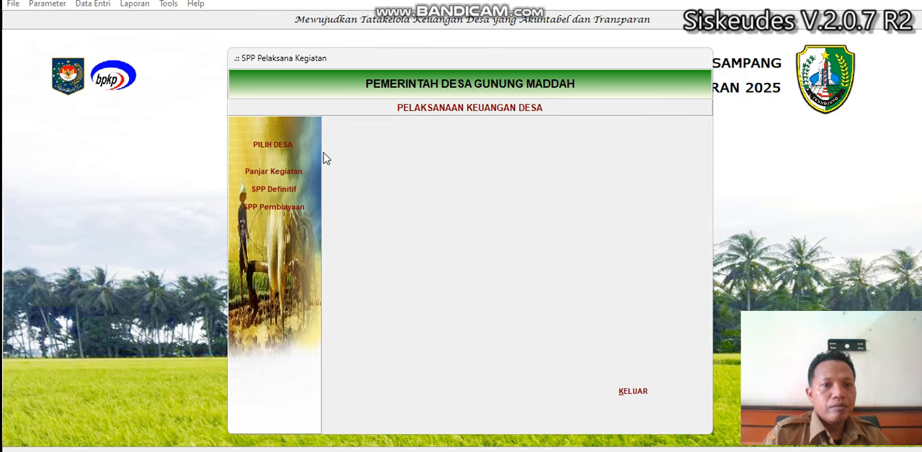
click(287, 189)
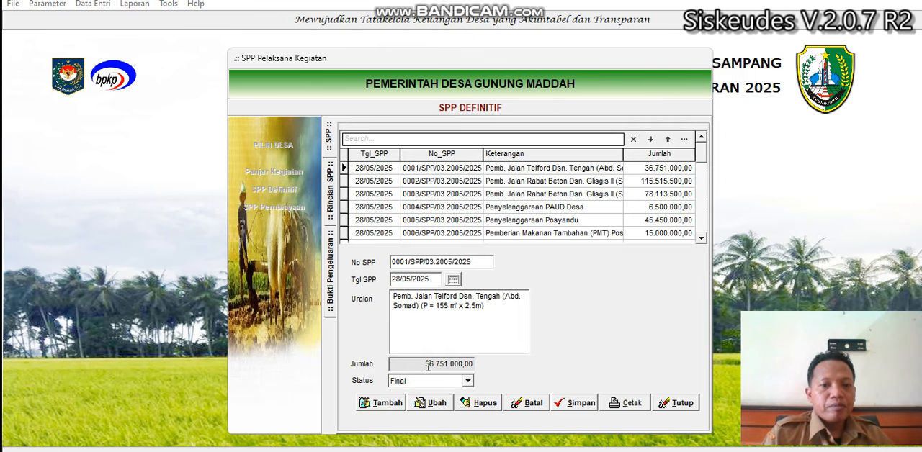
Step: Add a new definitive SPP and set its date to 24/06/2025
click(384, 404)
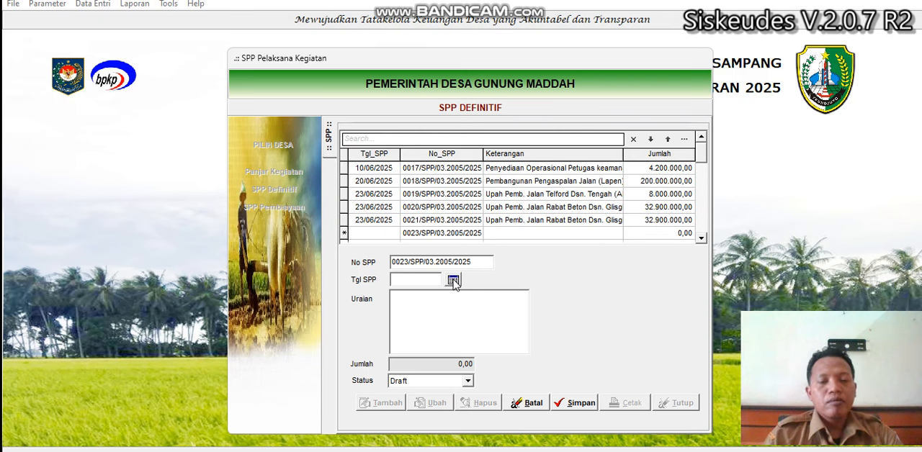
click(453, 281)
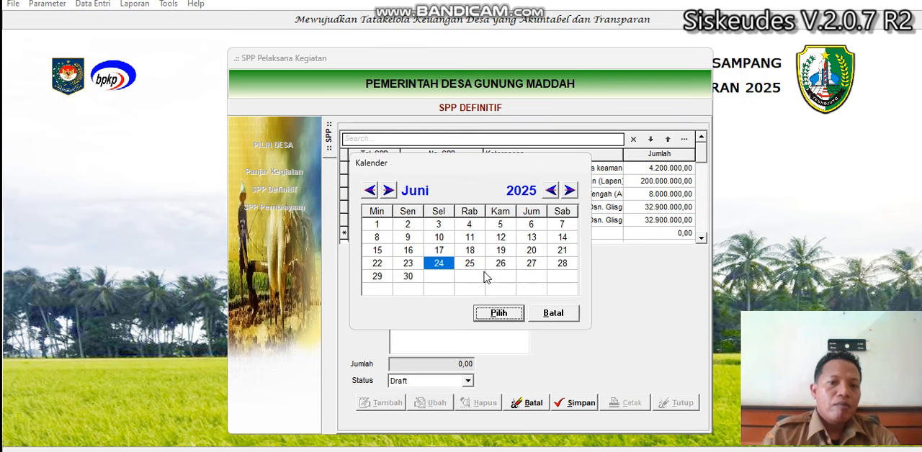
double_click(477, 265)
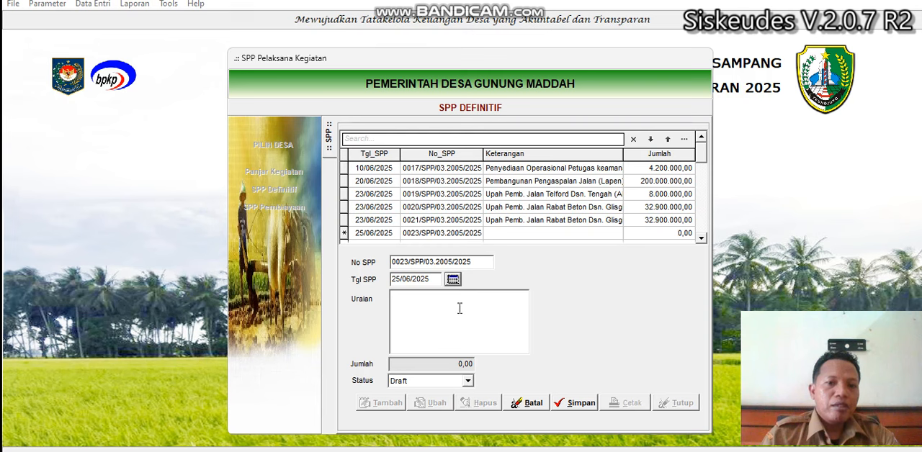
click(454, 281)
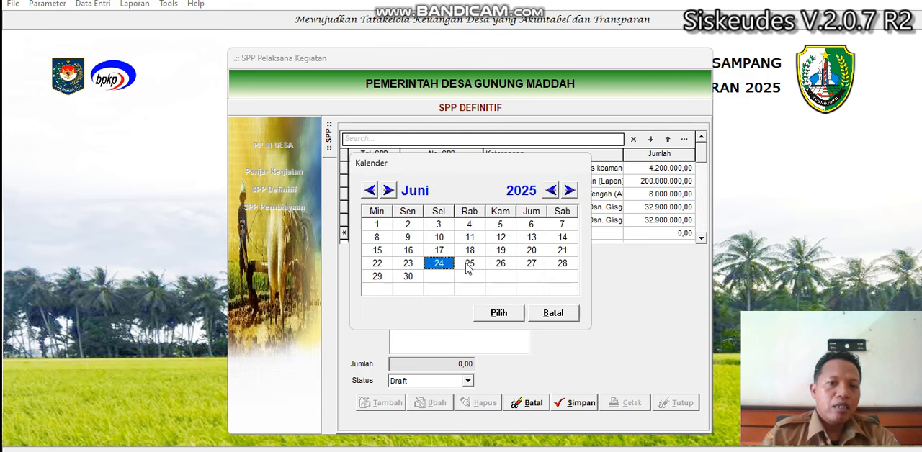
double_click(447, 265)
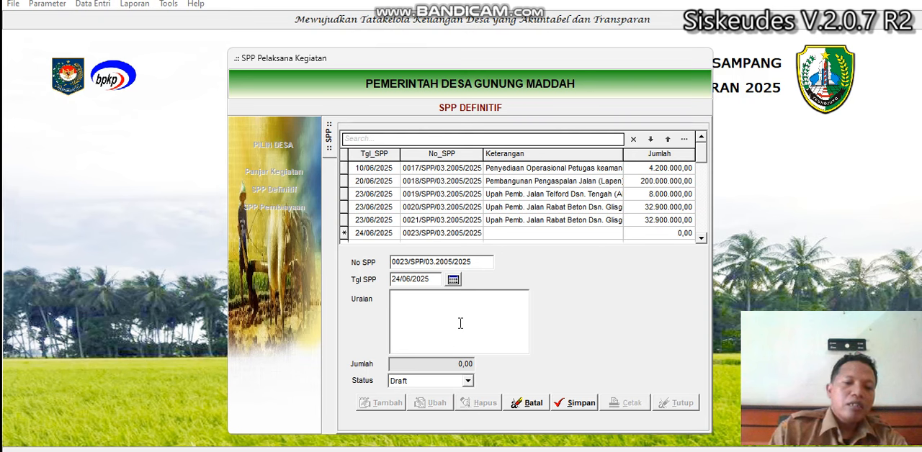
Step: Enter "Kegiatan HUT RI" as the new SPP's description and save the record
text(Kegiatan)
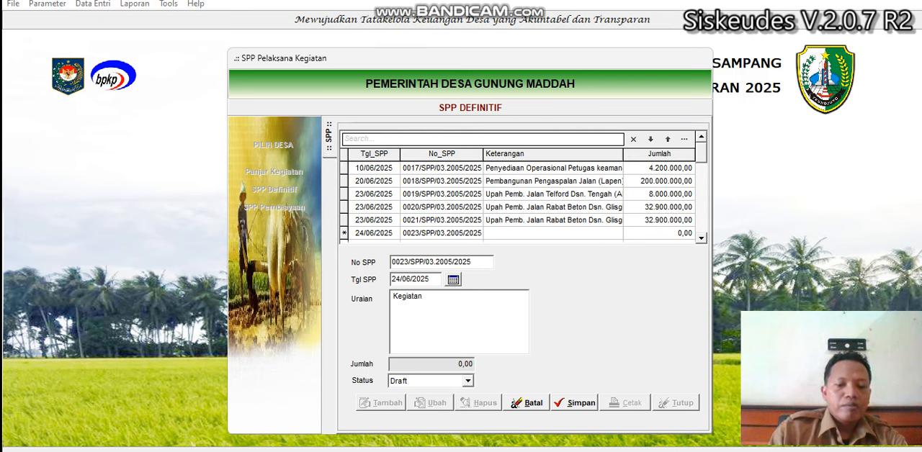
text( HUT)
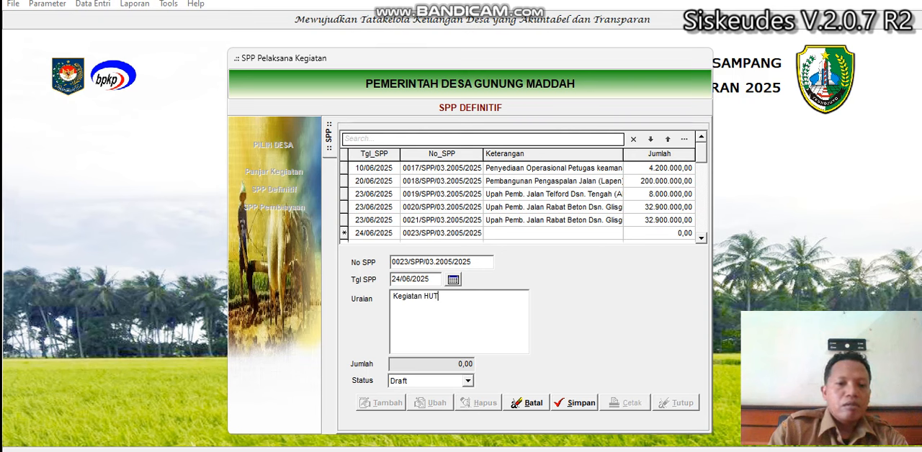
text( RI)
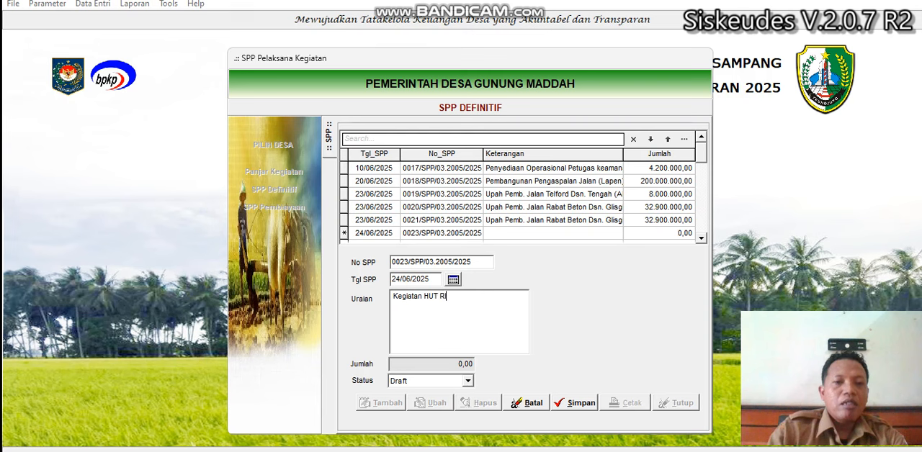
click(576, 404)
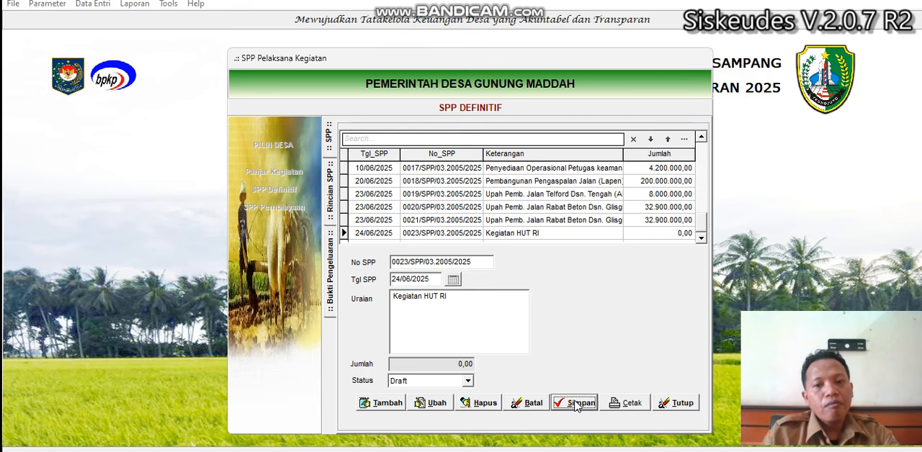
Step: Add a detail line to the Kegiatan HUT RI SPP: Belanja Barang Cetak dan Penggandaan, under Penyediaan Operasional Pemerintah Desa yang bersumber dari Dana Desa
click(522, 234)
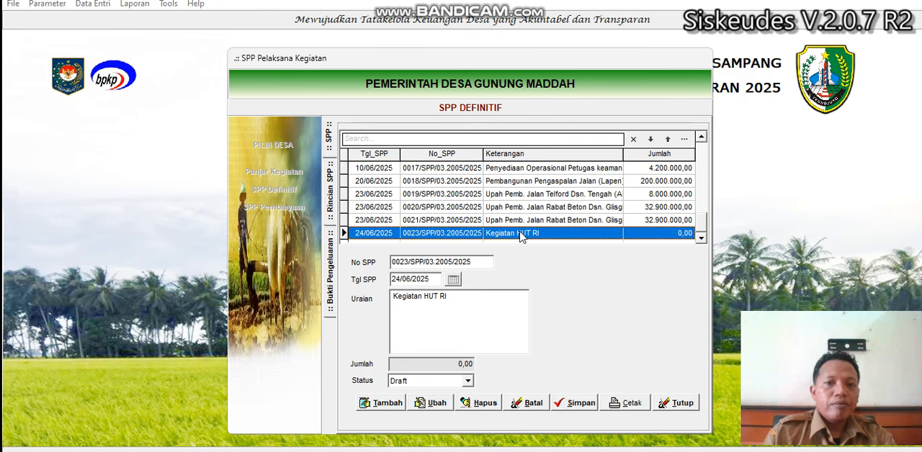
double_click(521, 234)
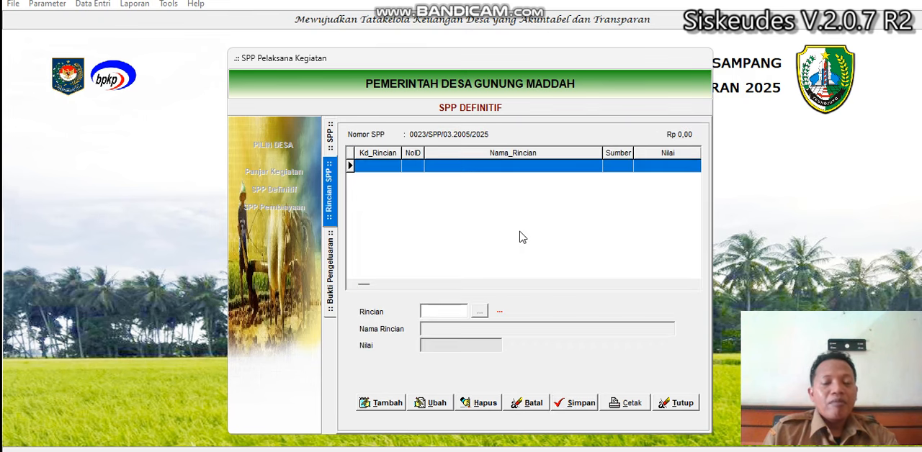
click(389, 403)
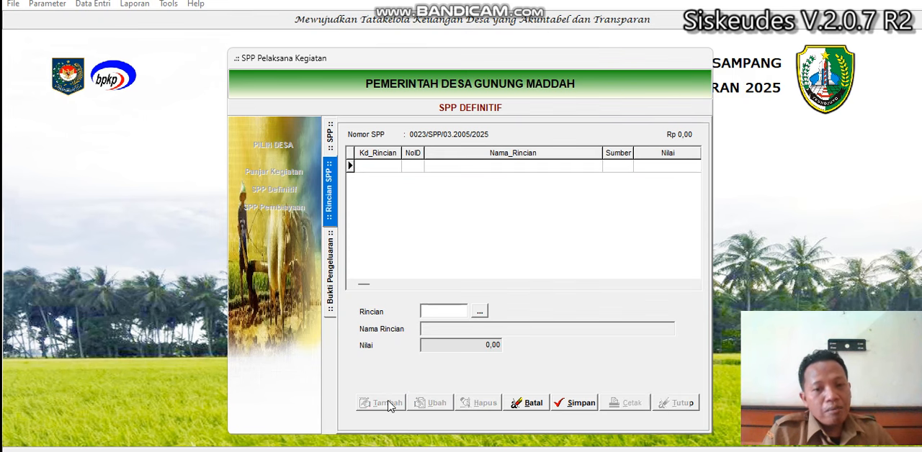
click(480, 314)
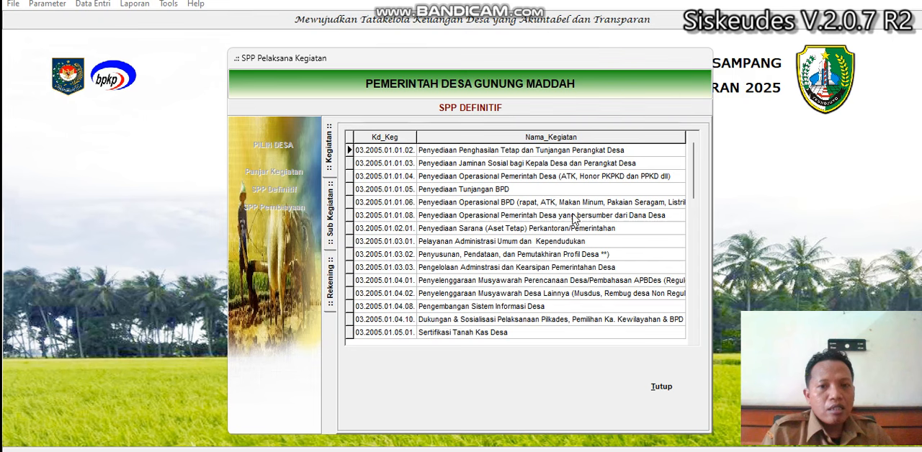
click(543, 176)
double_click(555, 218)
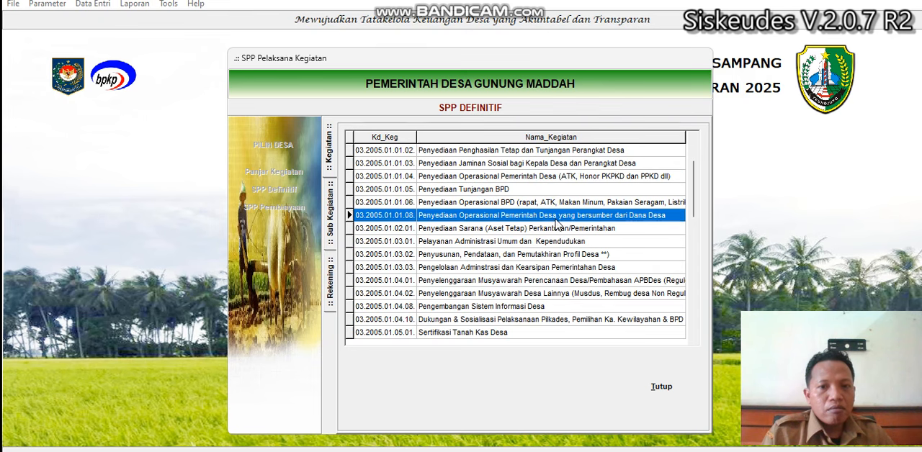
double_click(480, 189)
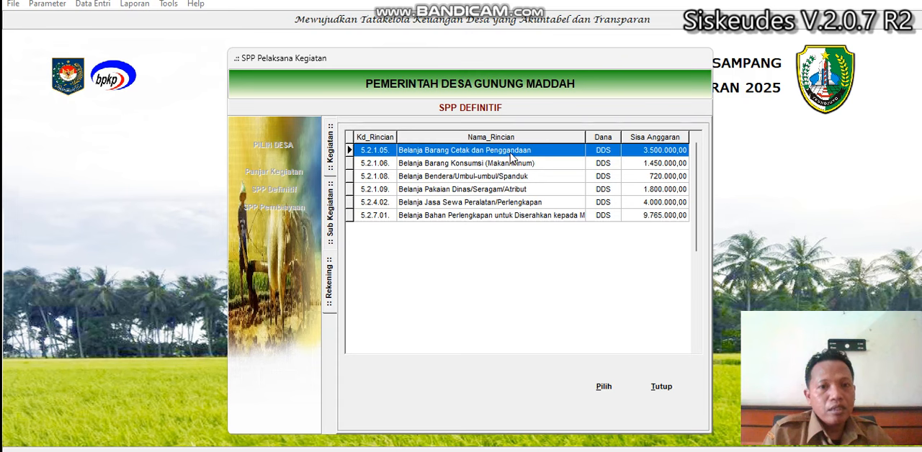
double_click(510, 155)
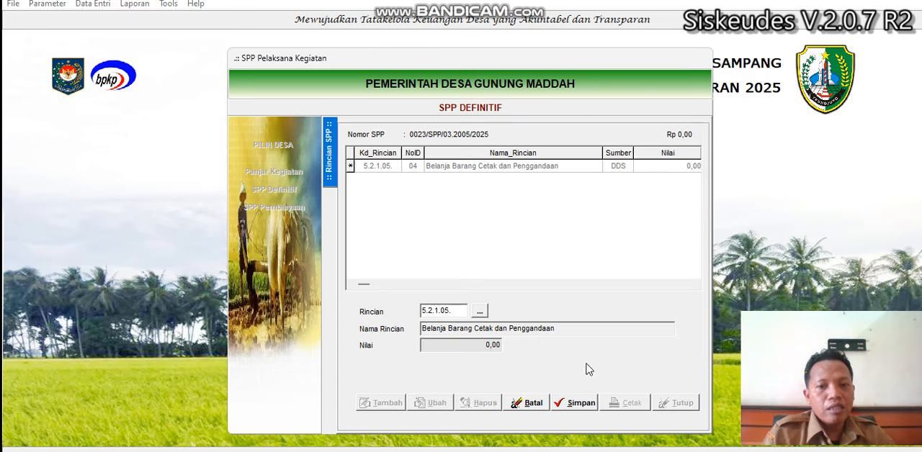
Step: Add an expenditure receipt to the printing and copying detail line, dated 24/06/2025 and described as "Fotocopy Kegiatan HUT RI"
double_click(535, 166)
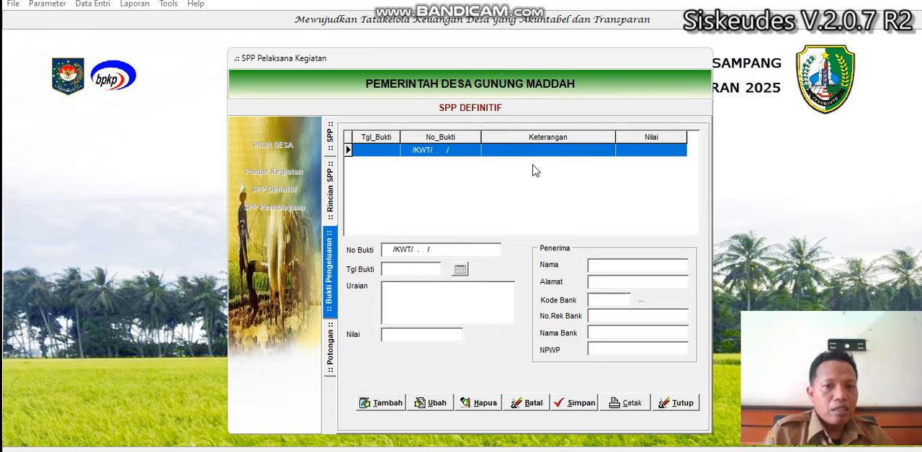
click(460, 270)
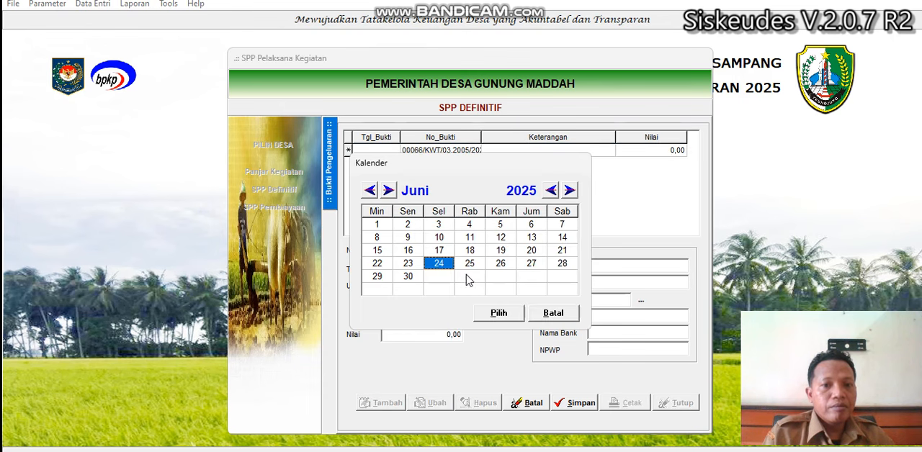
click(497, 314)
click(465, 312)
text(C)
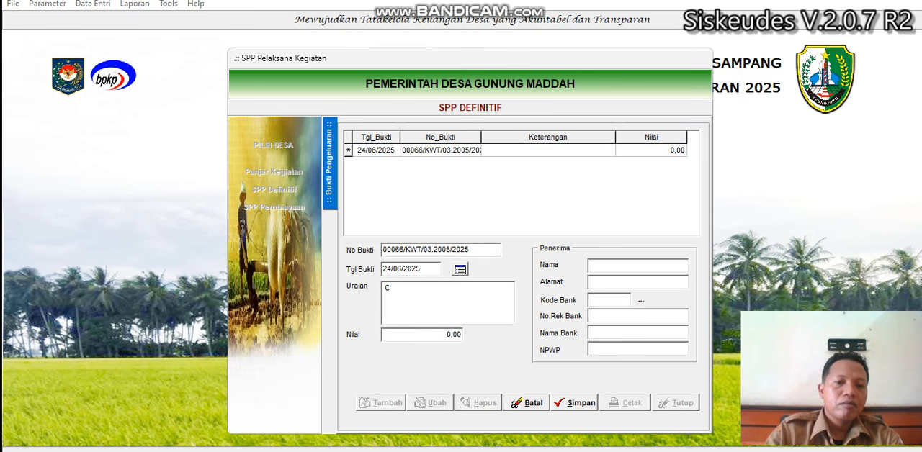
text(Fotocopy Kegiatan HUT)
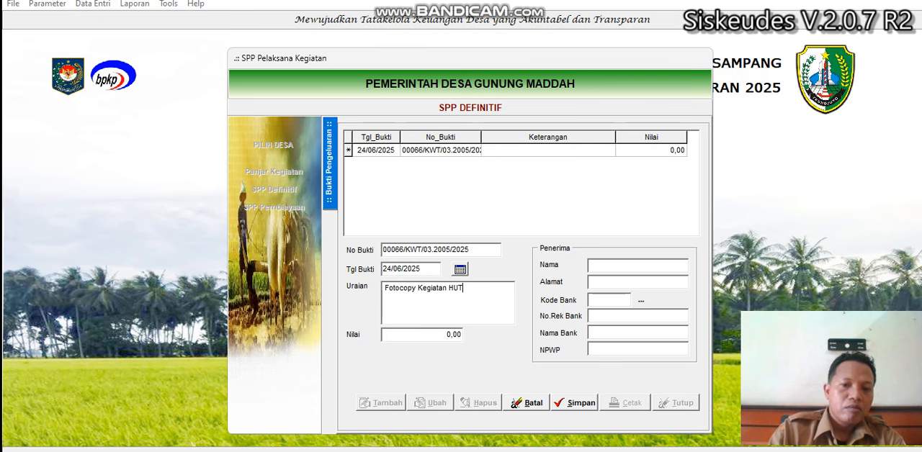
text( RI)
key(Tab)
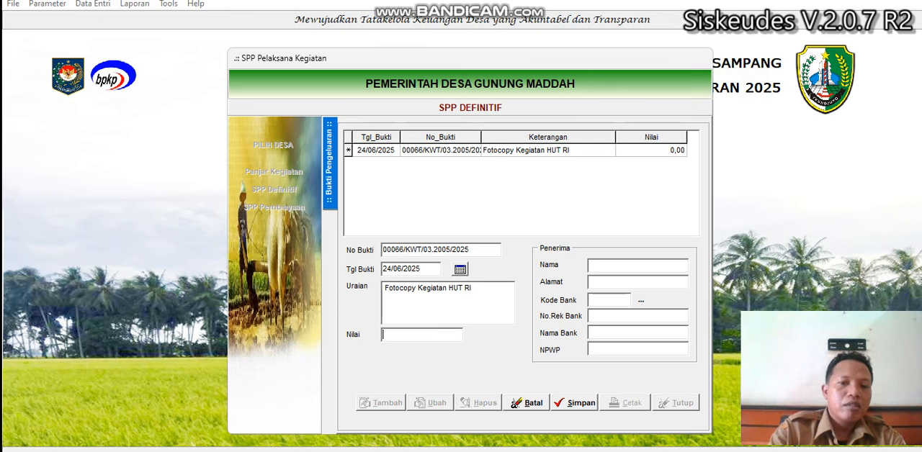
Step: Set the fotocopy receipt's value to 100000 and its recipient name to Barokah Jaya, and save the receipt
text(100000)
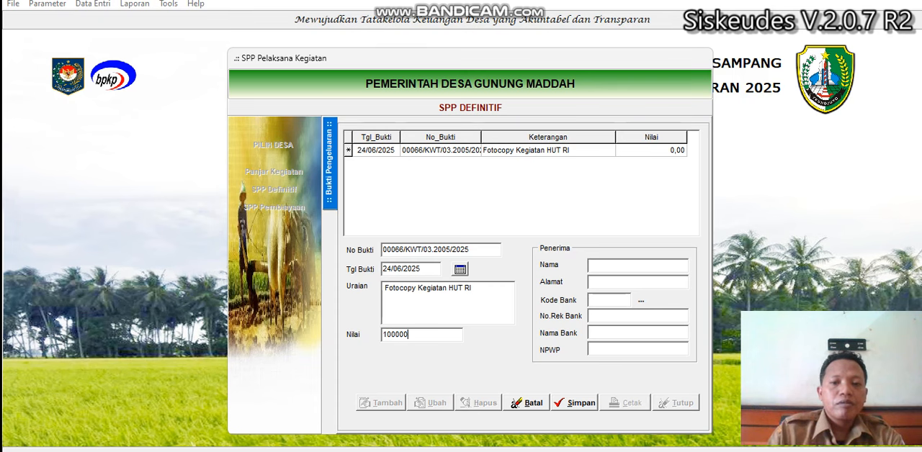
key(Tab)
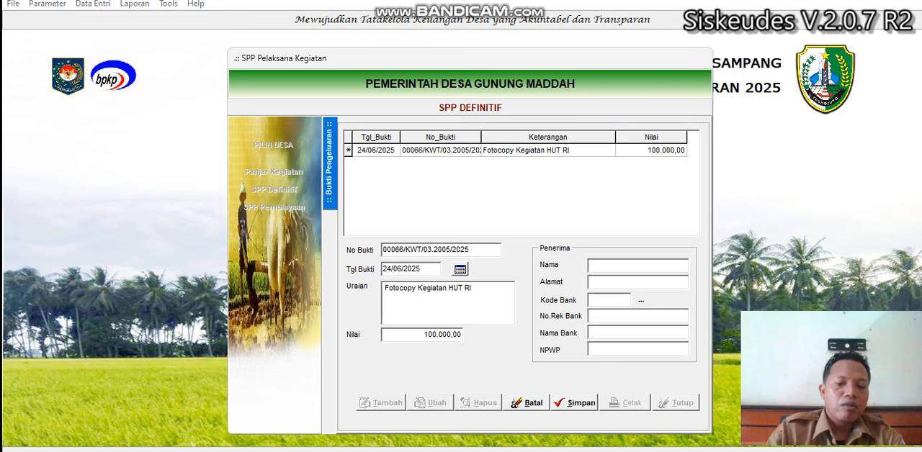
text(Baro)
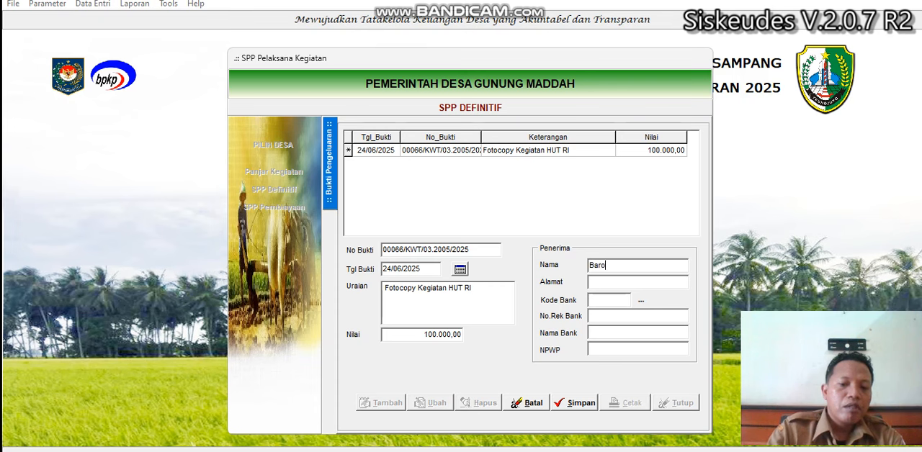
text(kah Jaya)
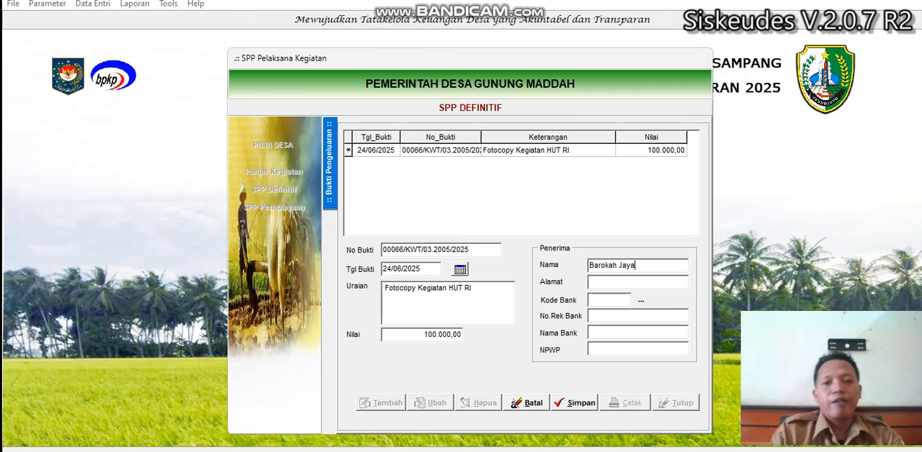
click(561, 410)
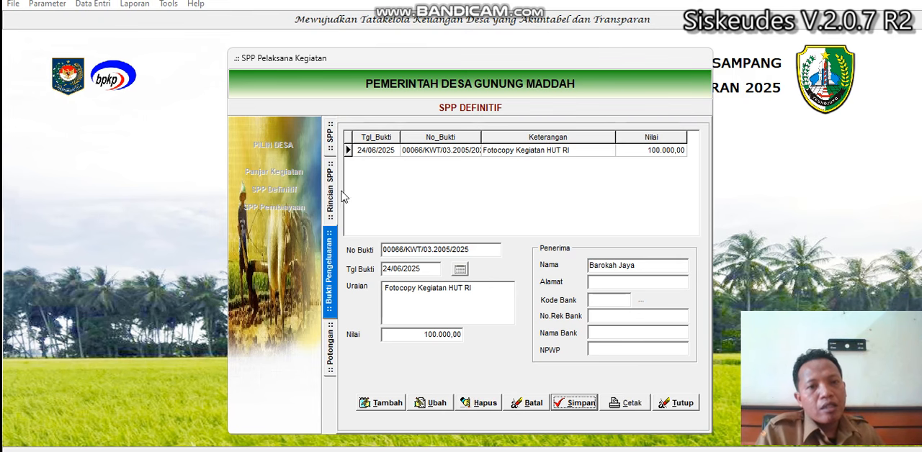
Step: Change the status of the Kegiatan HUT RI SPP to Final, save it and exit the SPP form
click(332, 156)
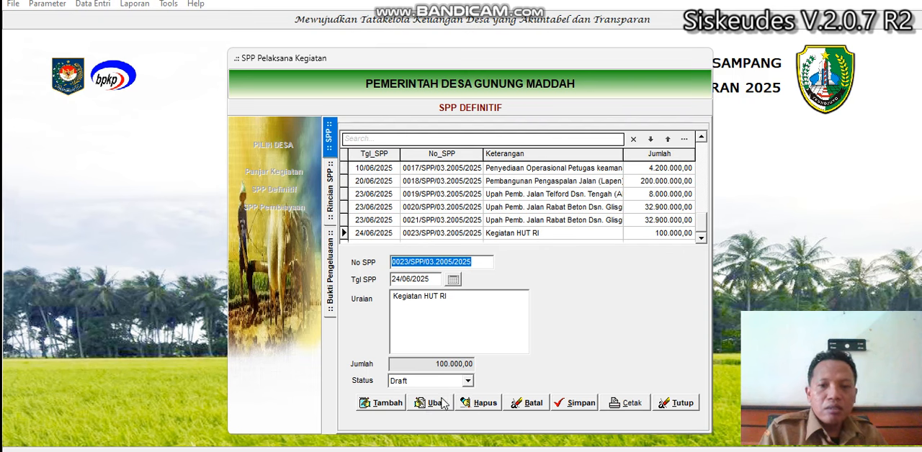
click(553, 235)
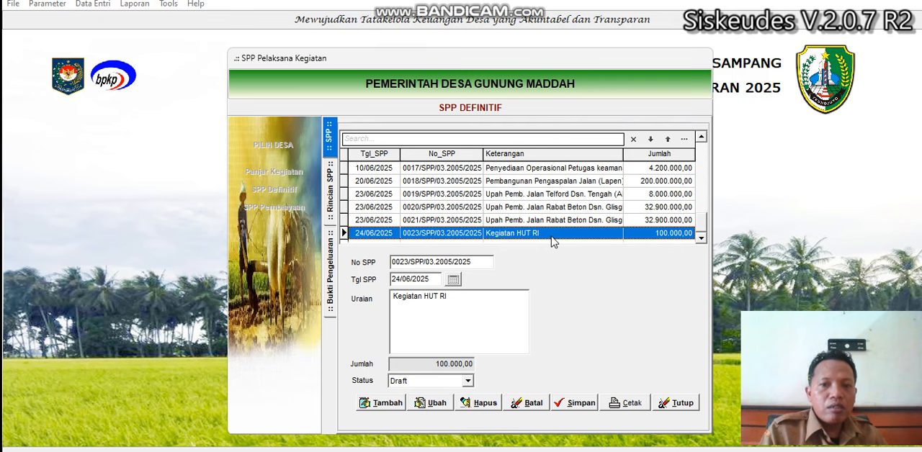
click(433, 404)
click(434, 382)
click(422, 403)
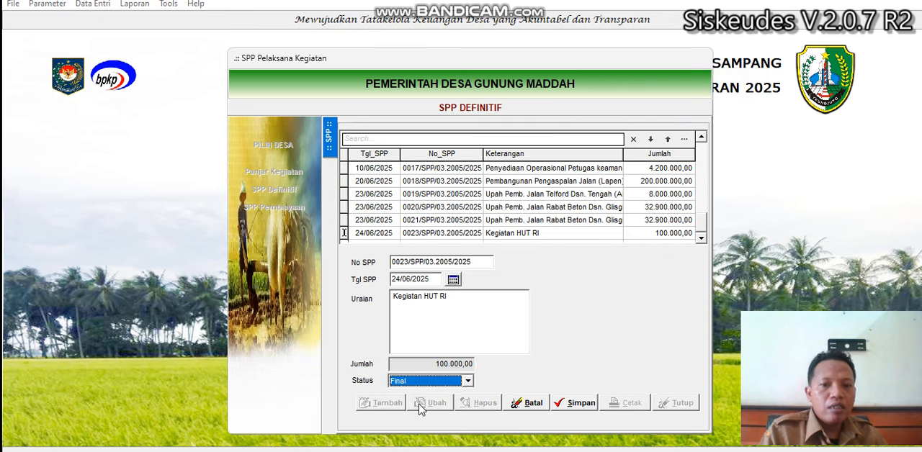
click(572, 408)
click(670, 402)
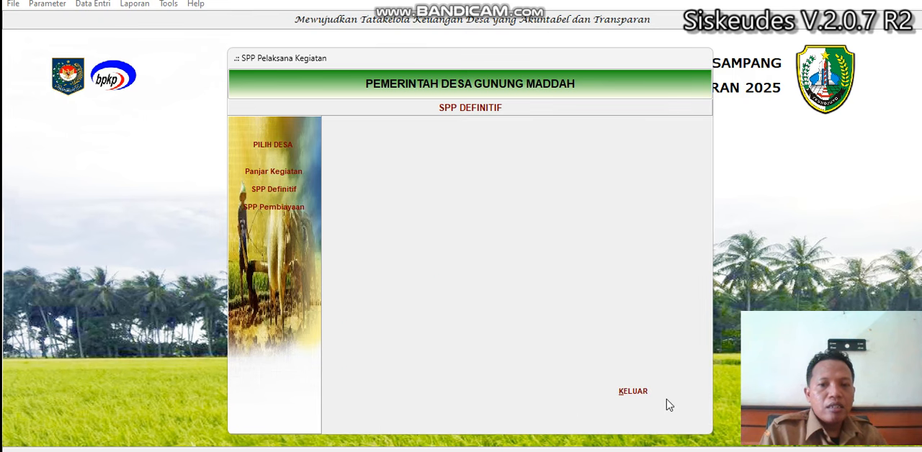
click(639, 394)
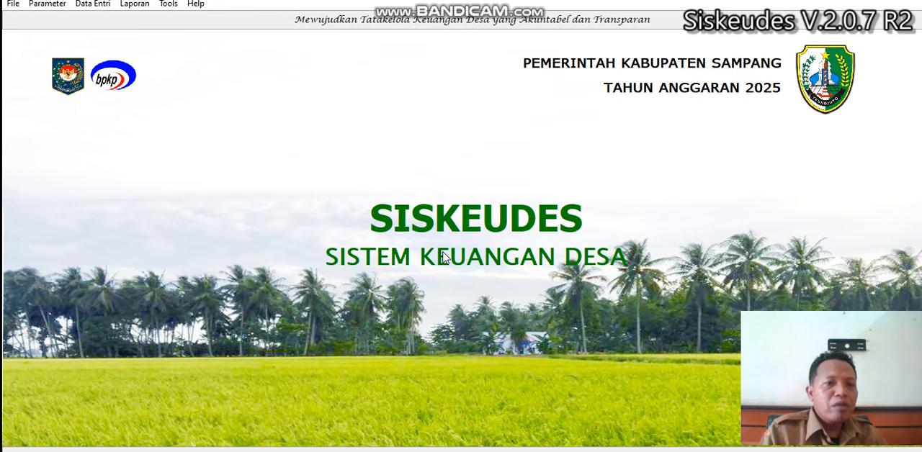
Step: Open Mutasi Kas for Desa Gunung Maddah in Kecamatan Sampang and go to the Pengambilan records
click(92, 5)
mouse_move(138, 65)
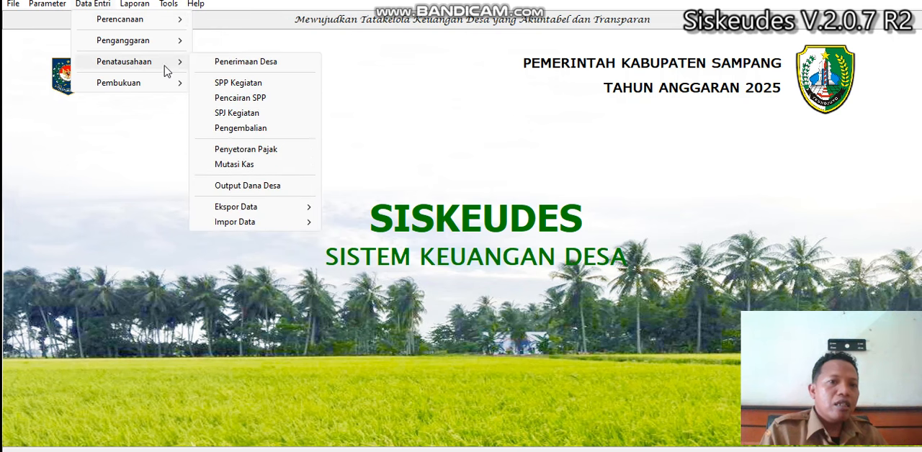
click(245, 168)
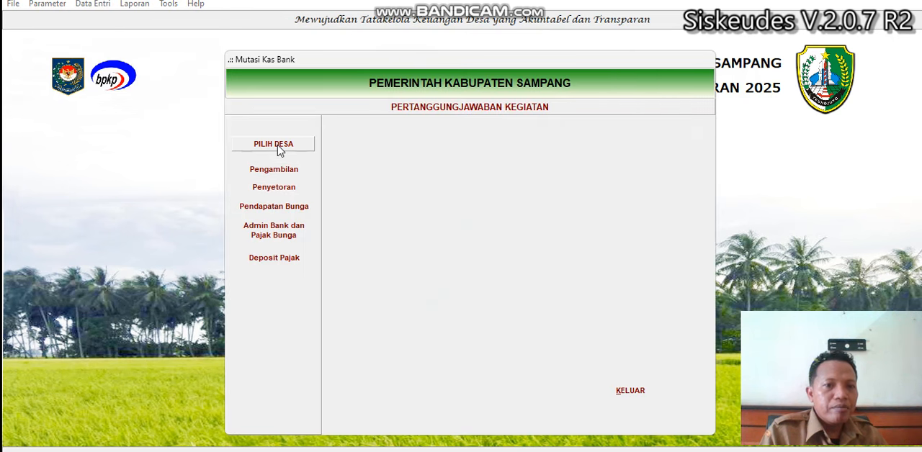
click(278, 147)
click(441, 179)
double_click(441, 179)
double_click(530, 180)
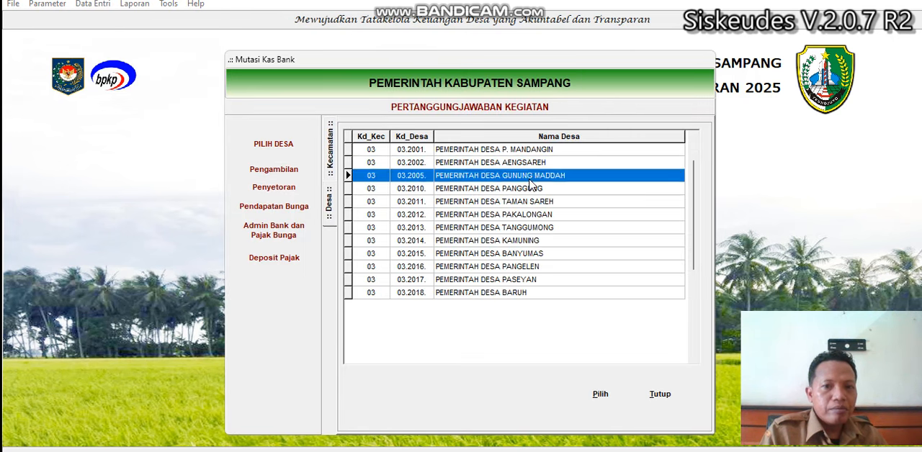
click(286, 173)
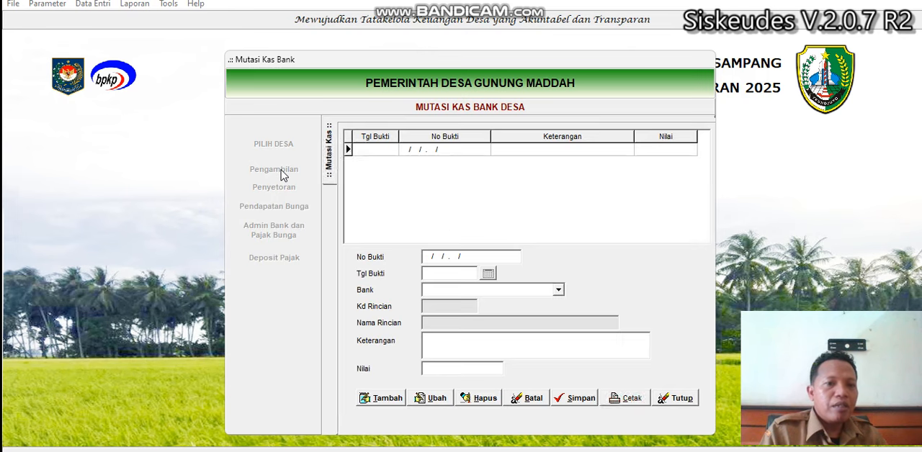
Step: Add a new bank withdrawal record dated 24/06/2025
click(386, 398)
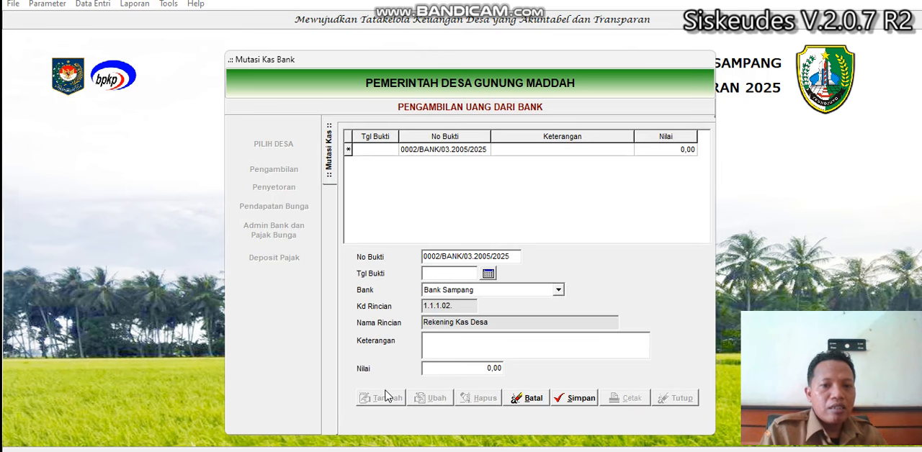
click(493, 275)
click(497, 314)
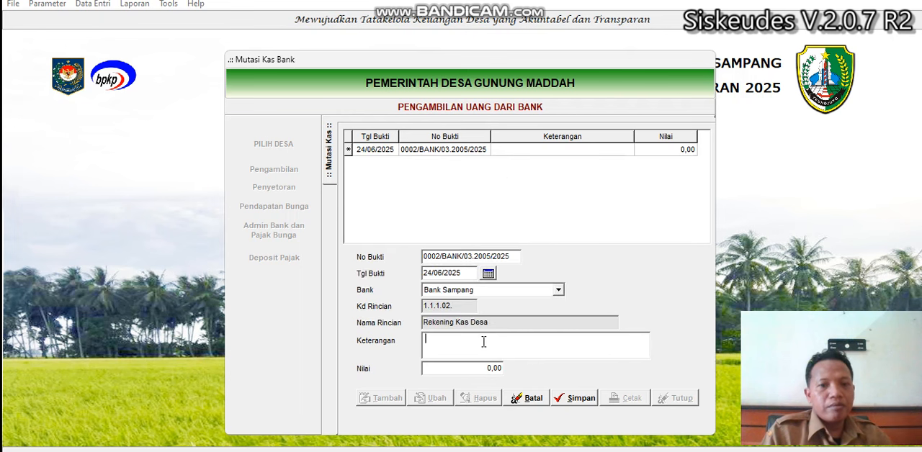
Step: Describe the bank withdrawal as "BElanja Fotocopy Kegiatan HUR RI"
click(484, 341)
text(Pen)
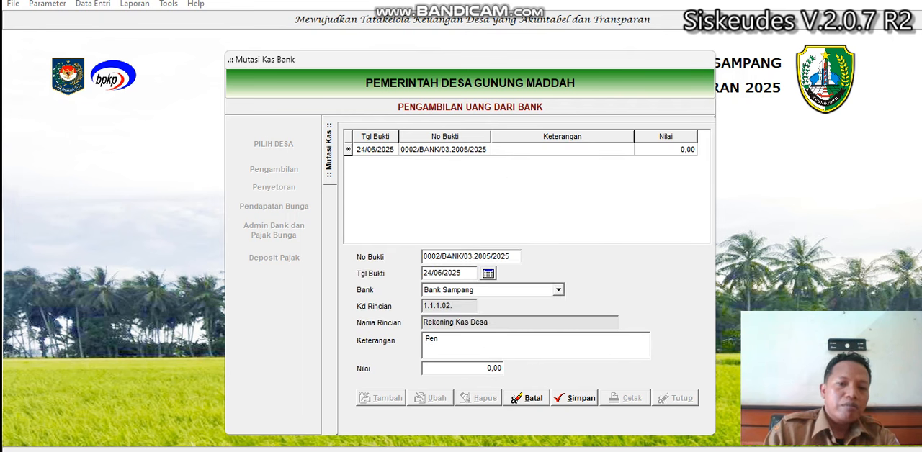
key(BackSpace)
key(BackSpace)
text(BE)
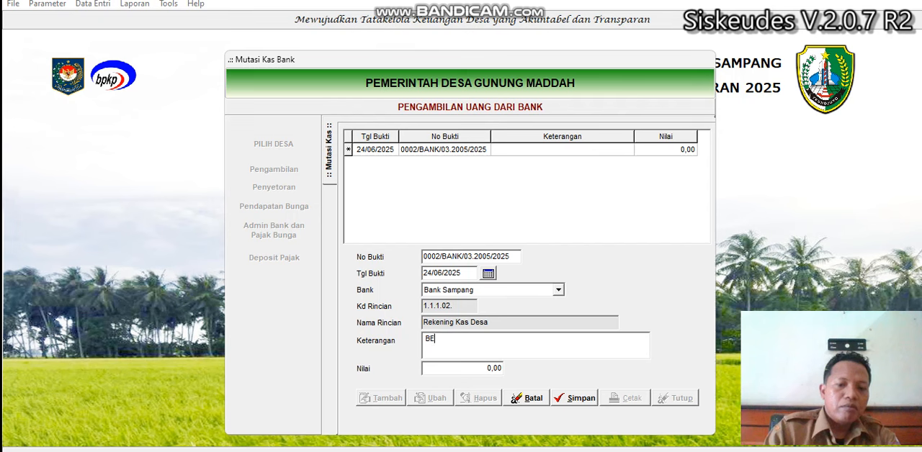
text(lanja Foto)
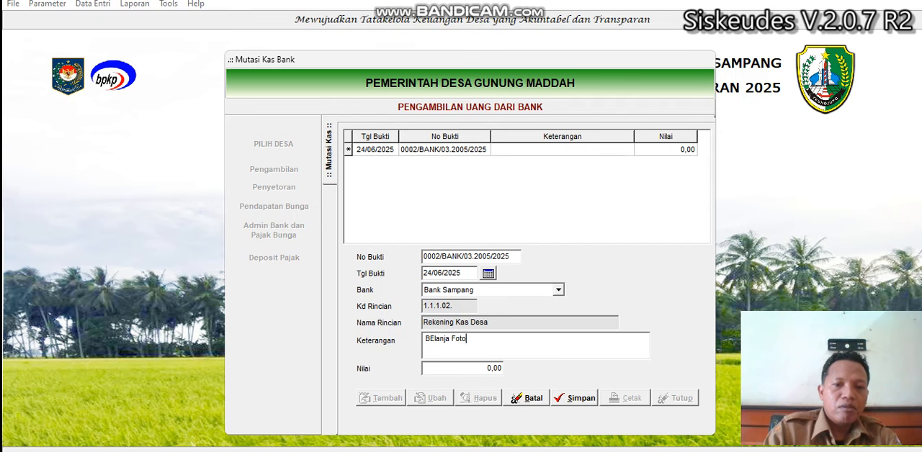
text(copy Kegiatan H)
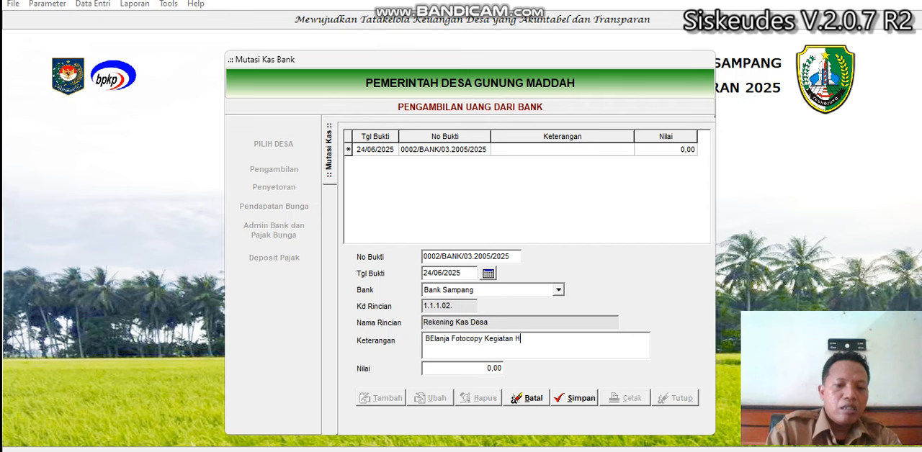
text(UR RI)
Step: Set the withdrawal's value to 100000, save the record and exit Mutasi Kas
key(Tab)
text(10000)
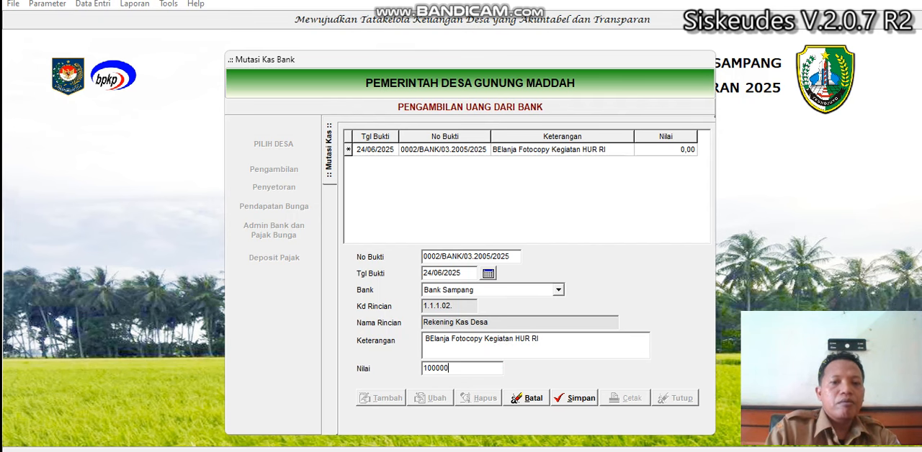
click(576, 399)
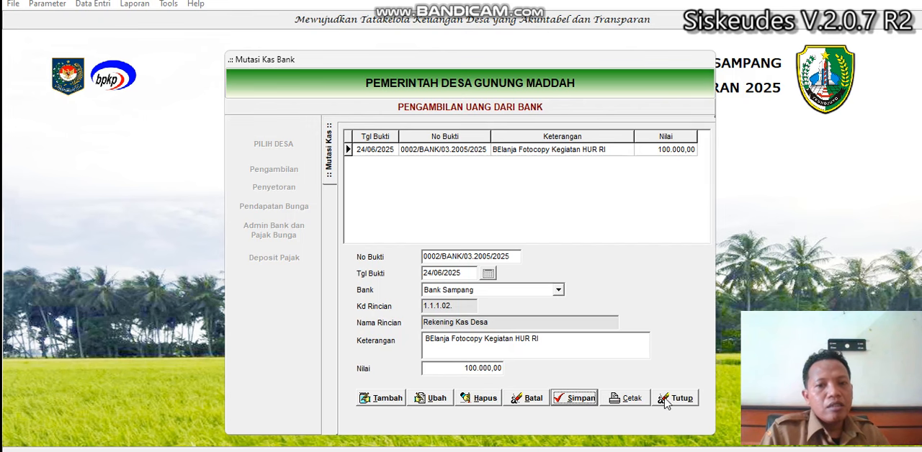
click(677, 405)
click(627, 390)
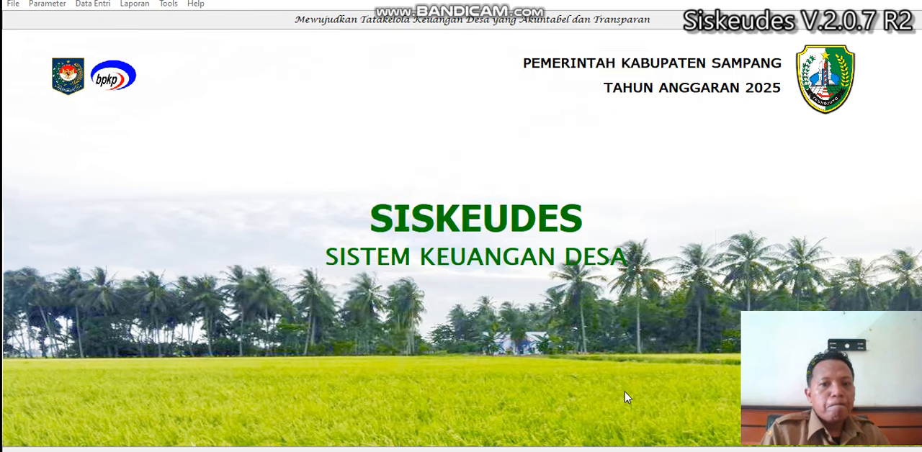
Step: Open Pencairan SPP for Desa Gunung Maddah in Kecamatan Sampang and list the SPPs not yet disbursed
click(91, 6)
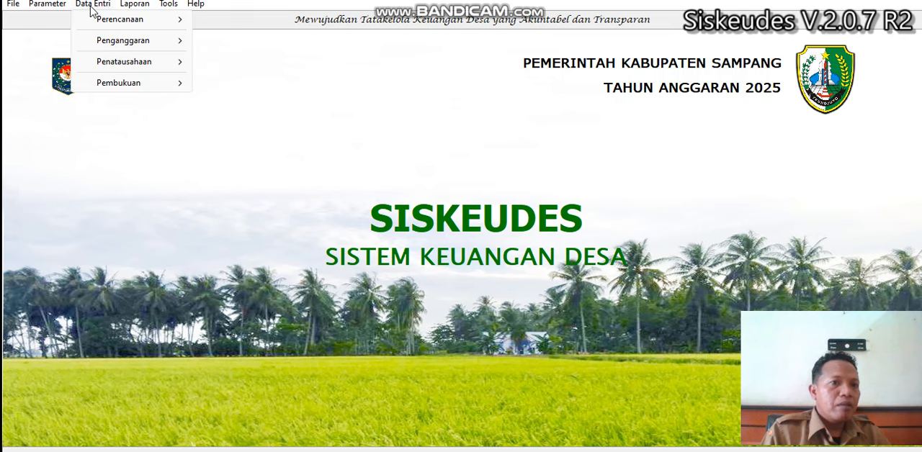
mouse_move(173, 63)
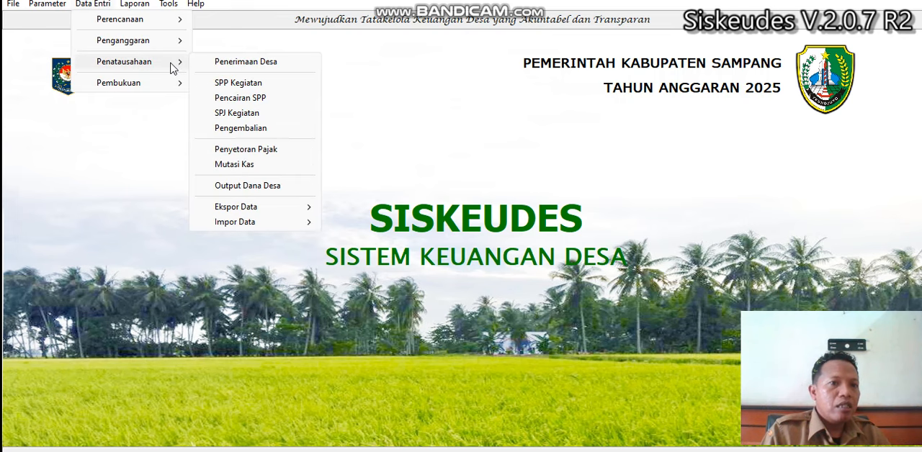
click(240, 100)
click(274, 142)
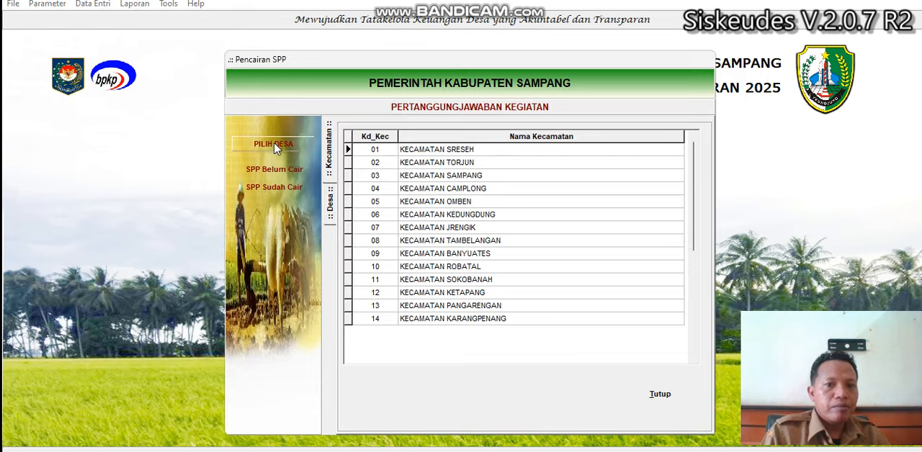
click(451, 178)
double_click(451, 178)
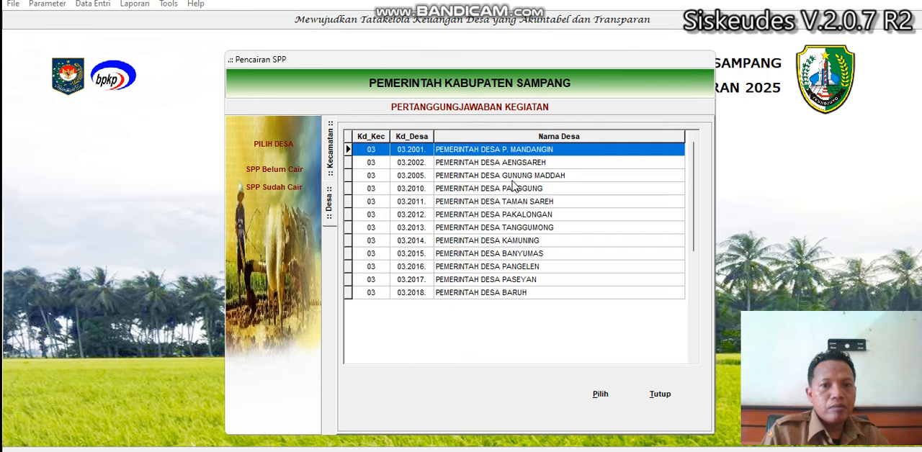
double_click(514, 180)
click(288, 175)
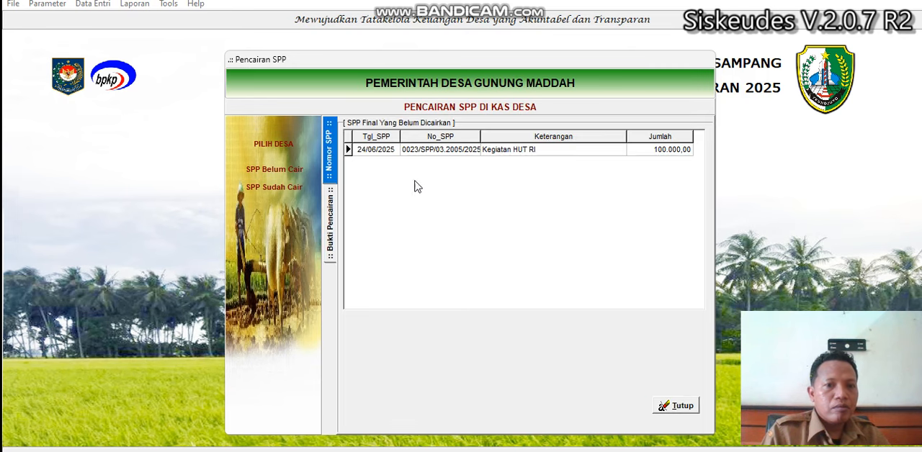
Step: Add a cash (Tunai) disbursement record dated 24/06/2025 for the Kegiatan HUT RI SPP, save it and exit Pencairan SPP
double_click(465, 151)
click(384, 405)
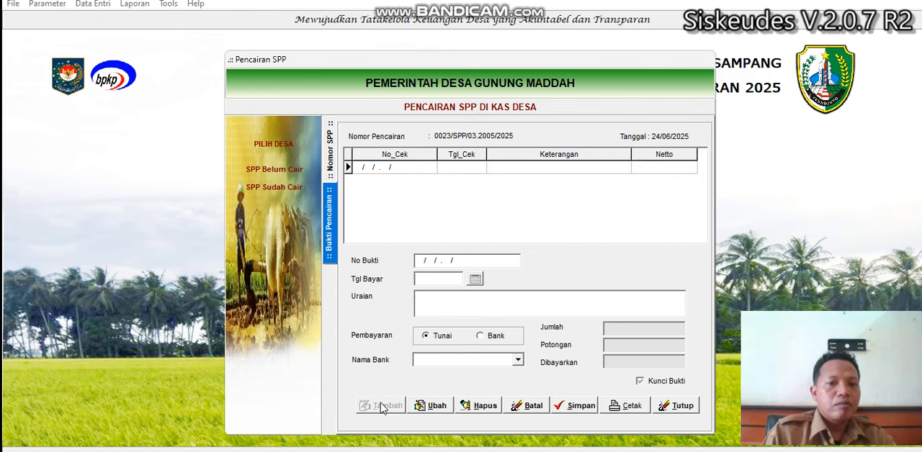
click(474, 279)
click(489, 311)
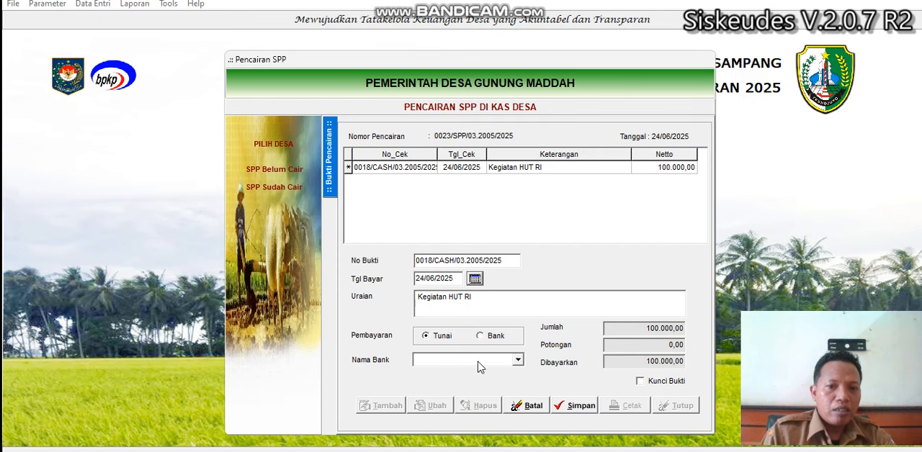
click(574, 406)
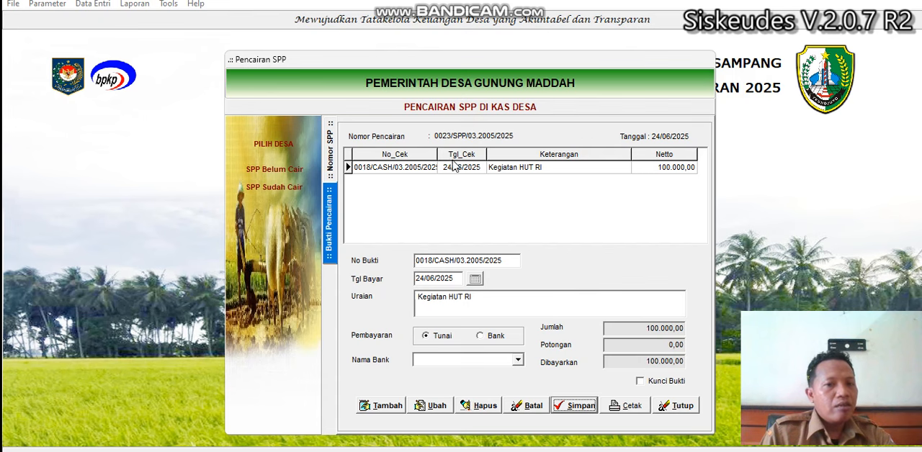
click(331, 152)
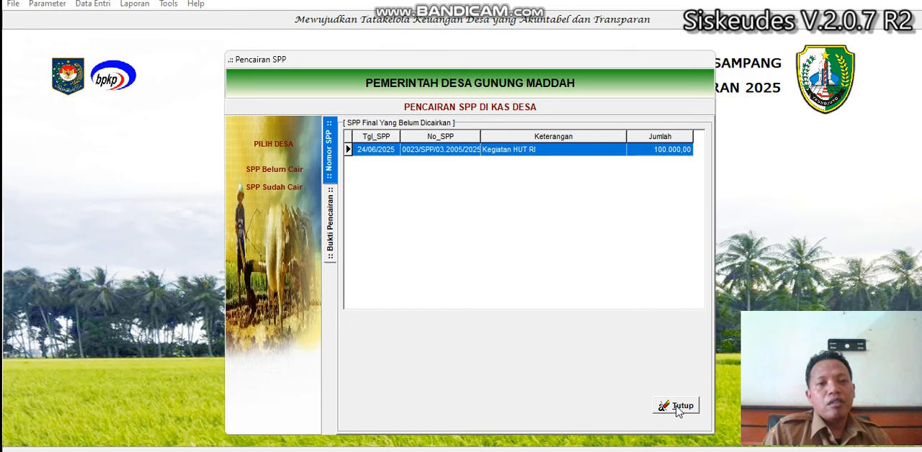
click(677, 407)
click(644, 392)
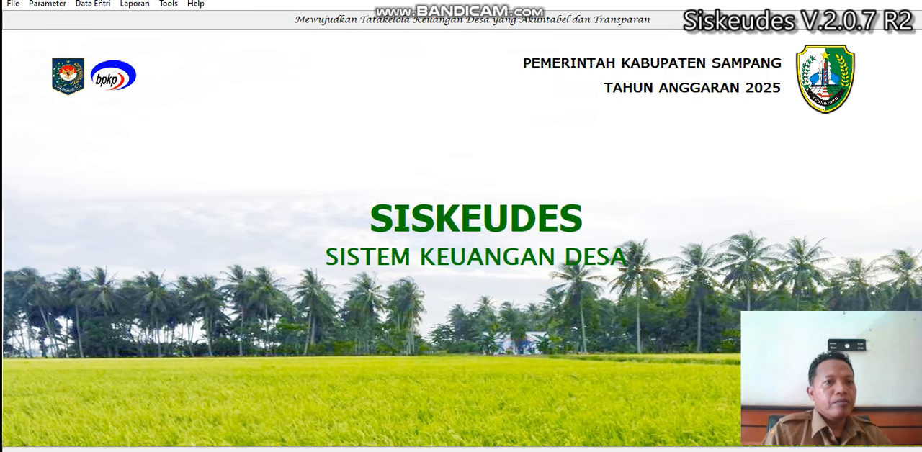
click(93, 4)
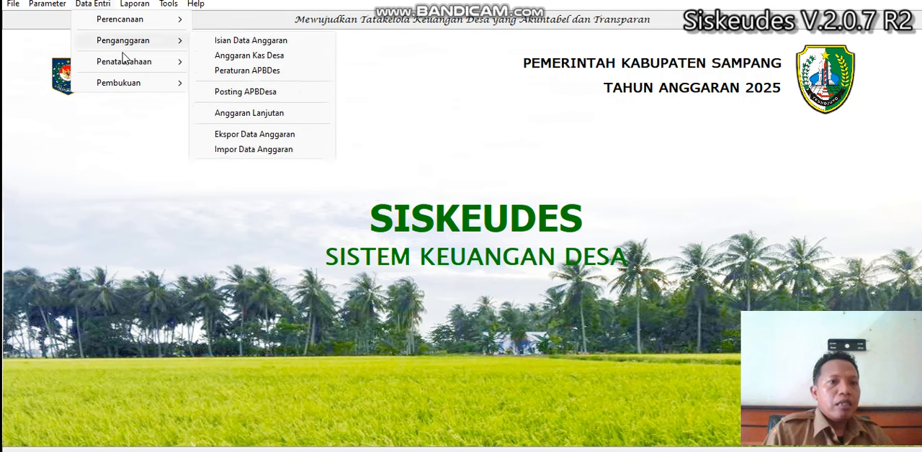
mouse_move(128, 66)
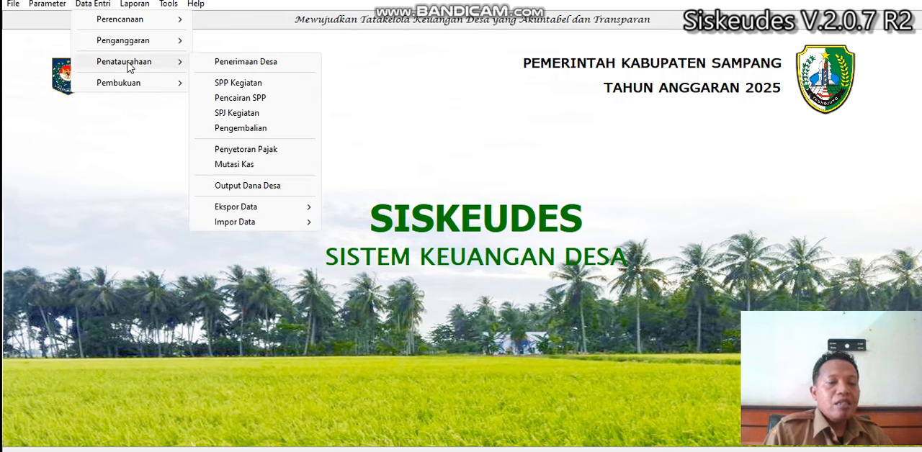
click(237, 62)
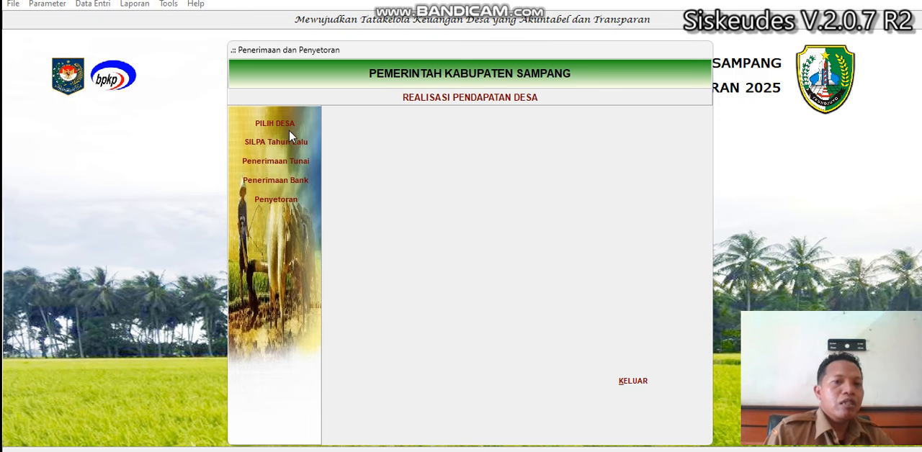
click(613, 382)
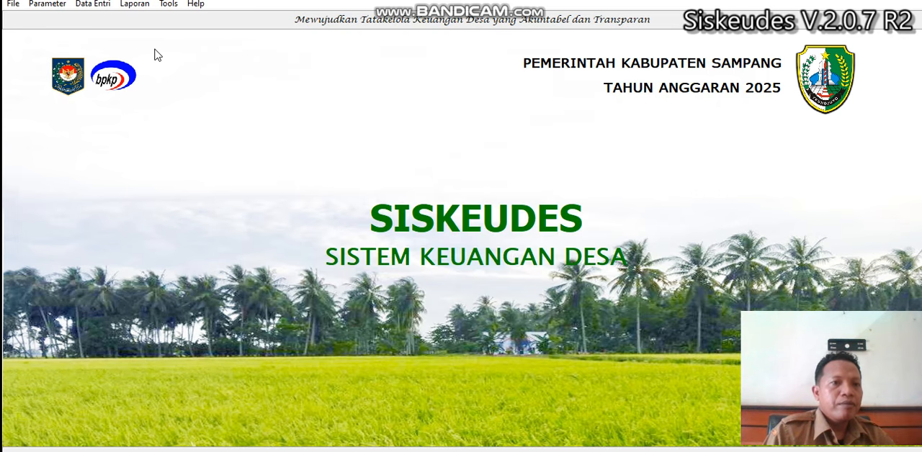
Step: Open SPP Kegiatan for Desa Gunung Maddah in Kecamatan Sampang and list its definitive SPPs
click(90, 5)
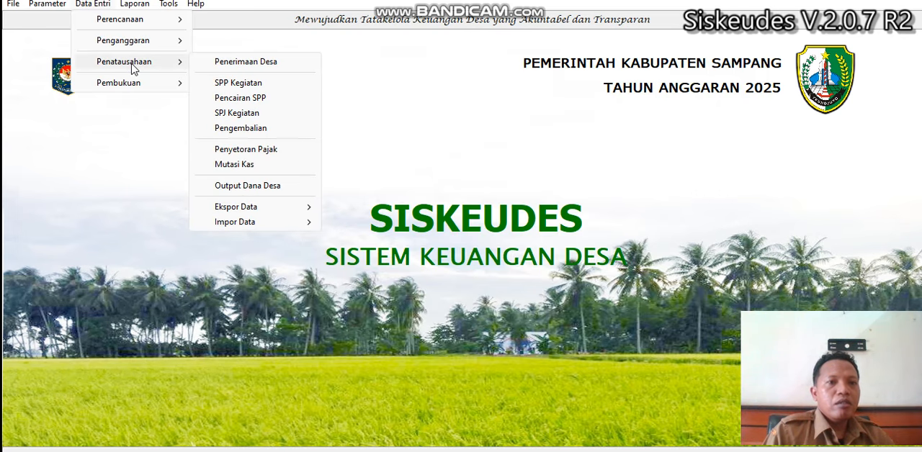
click(234, 83)
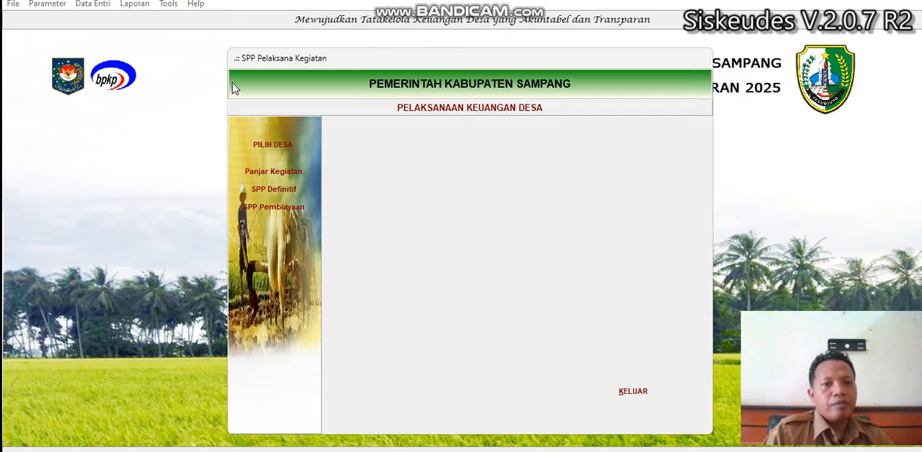
click(277, 146)
click(448, 180)
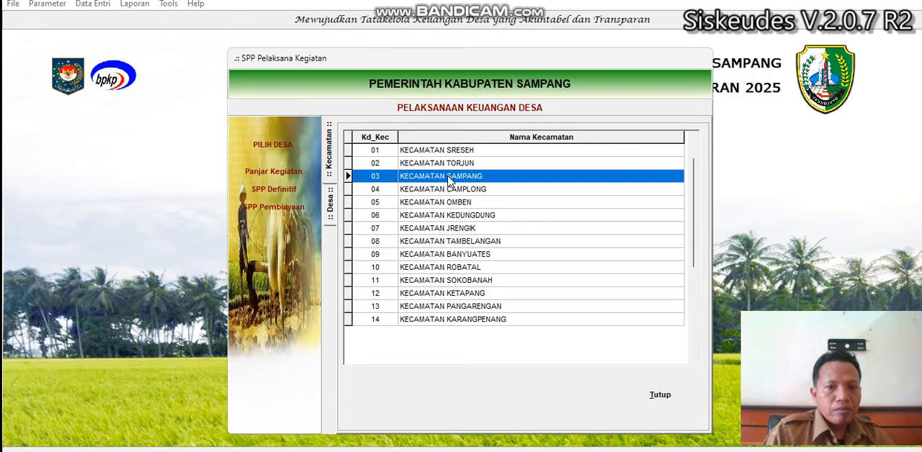
double_click(448, 180)
double_click(529, 176)
click(274, 188)
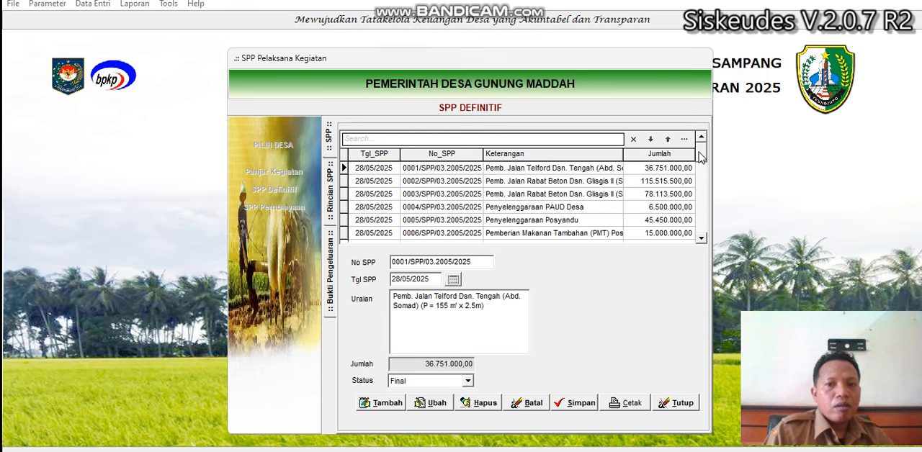
Step: Add a definitive SPP dated 24/06/2025, reusing the description "Kegiatan HUT RI" from the last SPP, and save it
drag(702, 152, 702, 253)
drag(454, 297, 314, 288)
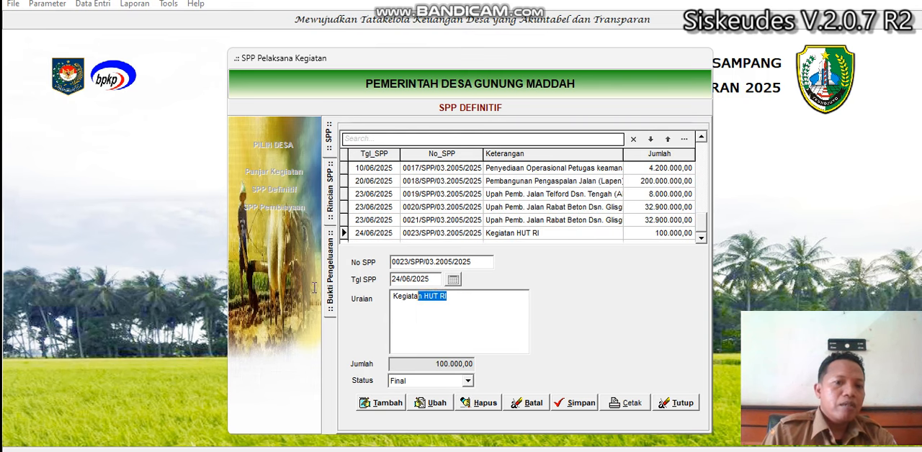
click(382, 403)
click(453, 281)
click(490, 314)
click(428, 319)
text(Kegiatan HUT RI)
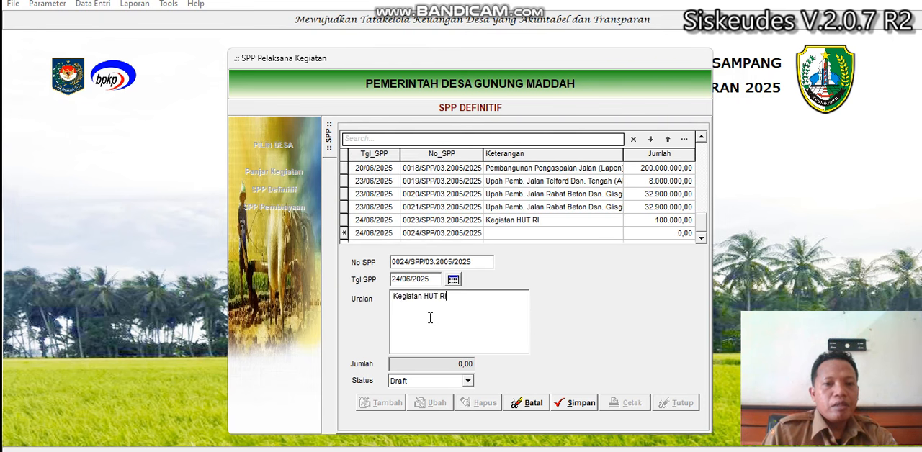
click(577, 404)
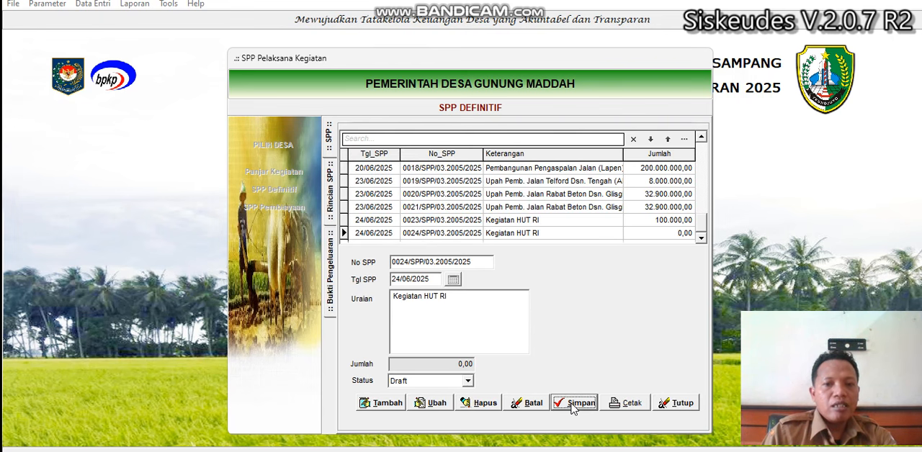
Step: Add the rincian 5.2.1.05. Belanja Barang Cetak dan Penggandaan of Jalan Santai (JJS) Kegiatan HUT RI to the new SPP and save it
double_click(524, 234)
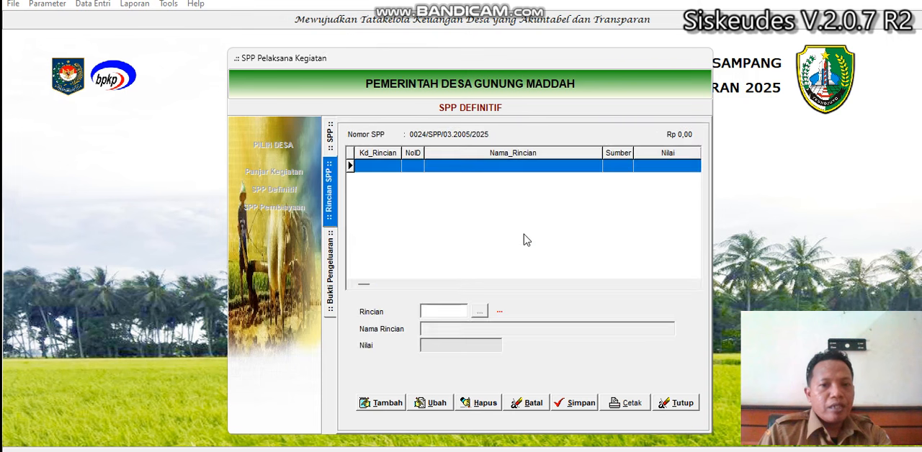
click(381, 403)
click(480, 312)
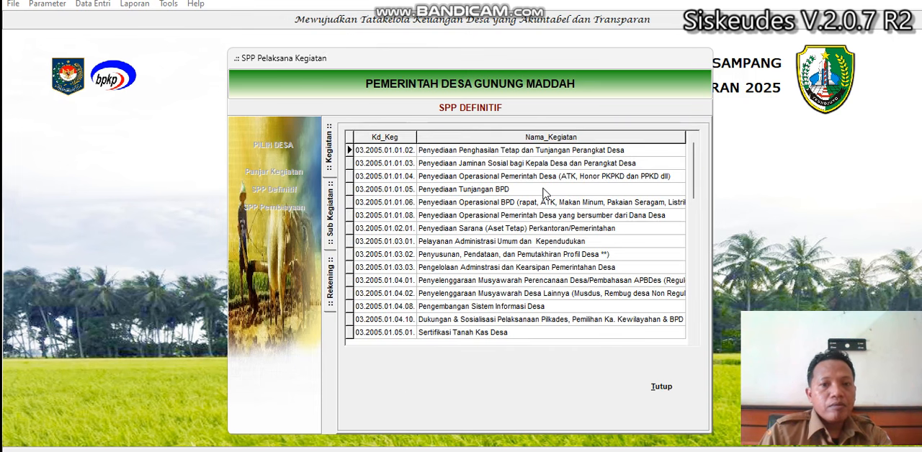
double_click(547, 214)
double_click(523, 191)
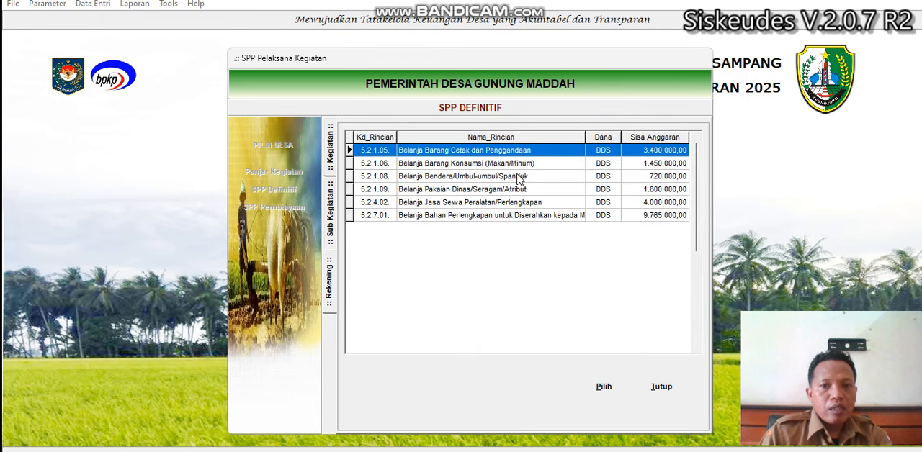
double_click(553, 152)
click(581, 402)
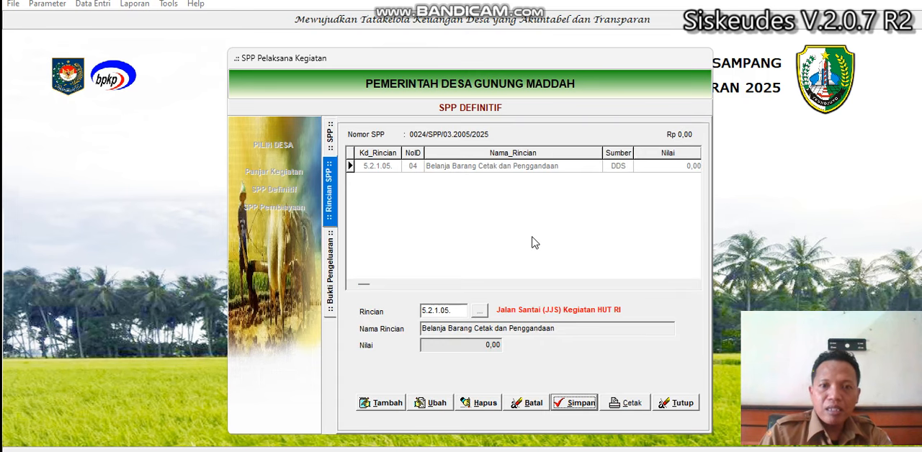
Step: Add an expenditure proof for this rincian dated 24/06/2025, described "Fotocopy Kegiatan HUR RI", with a value of 3400000
double_click(524, 168)
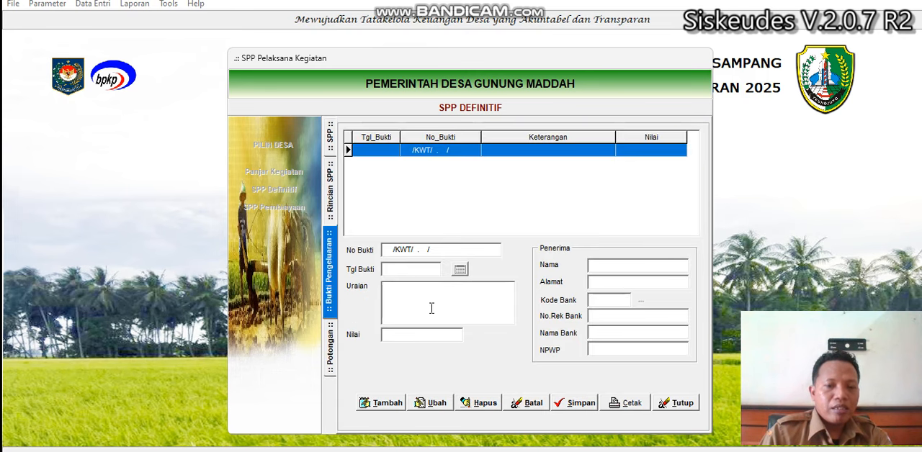
click(389, 404)
click(461, 269)
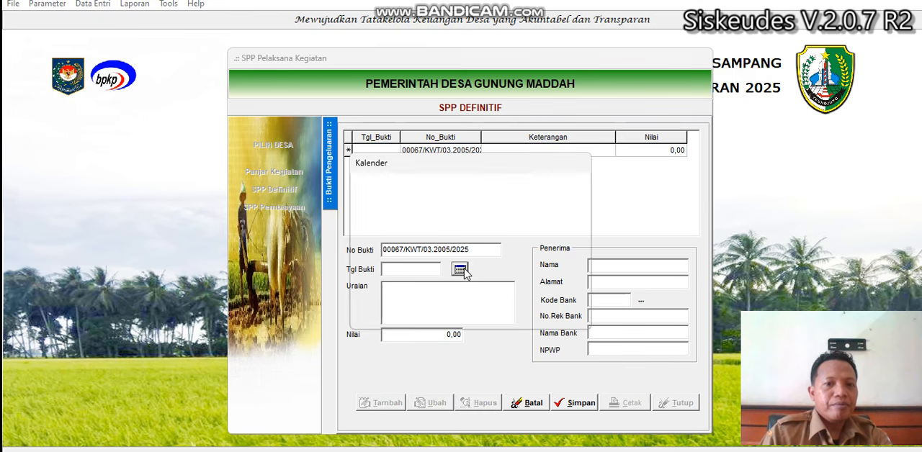
click(494, 312)
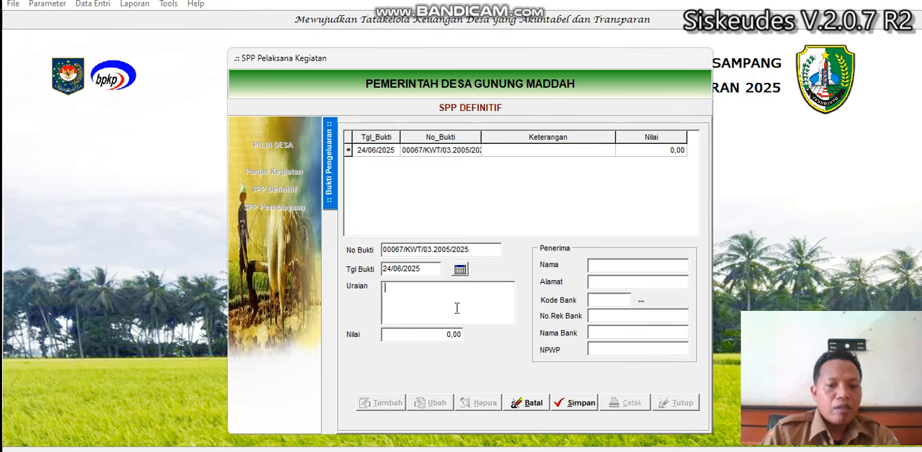
click(457, 309)
text(Fotocopy)
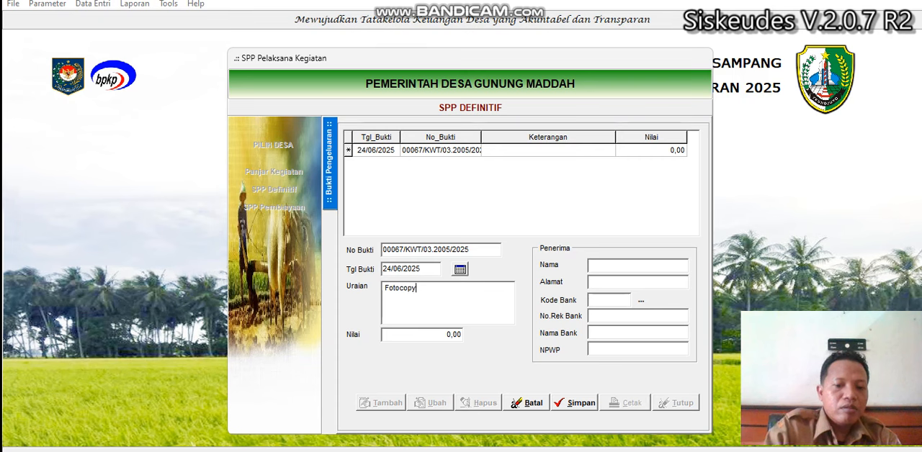
text( Kegiatan HUR R)
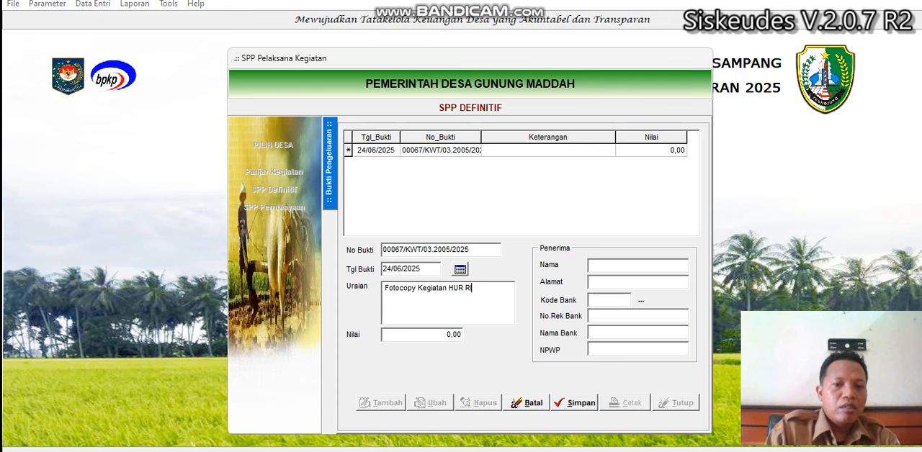
text(I)
key(Tab)
text(3400000)
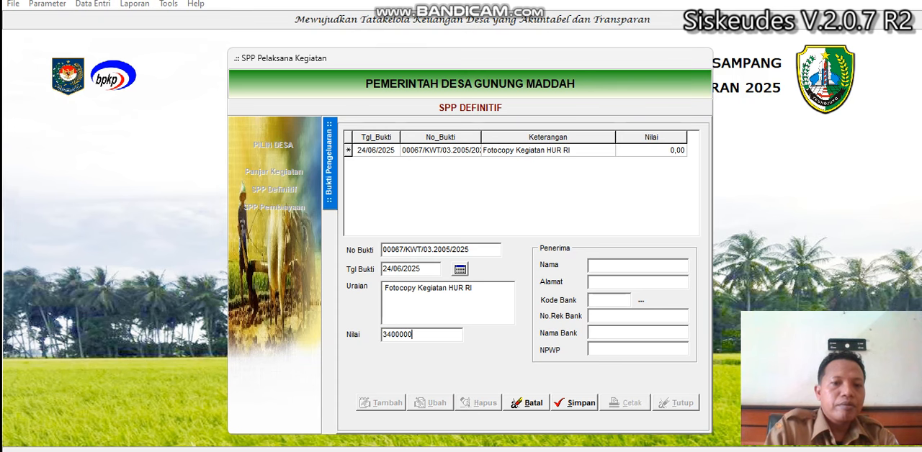
Step: Enter Barokah Jaya as the expenditure proof's recipient and fill in the recipient's address
click(639, 265)
text(Barokah Jaya)
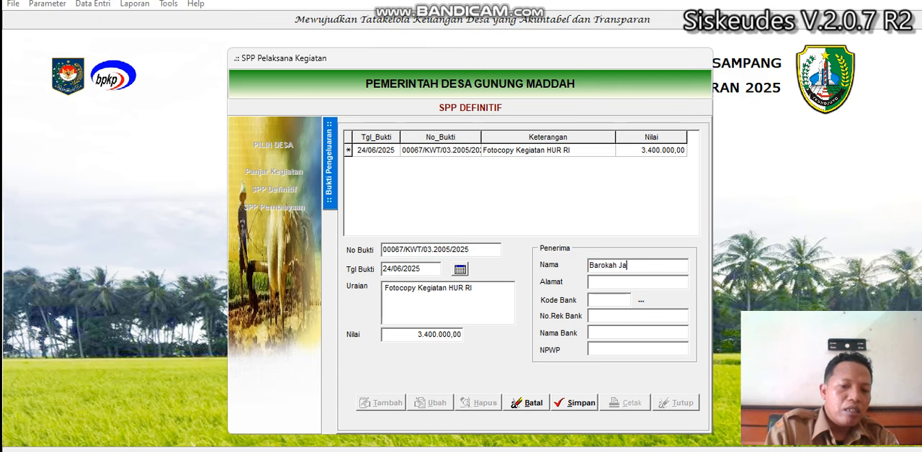
click(640, 284)
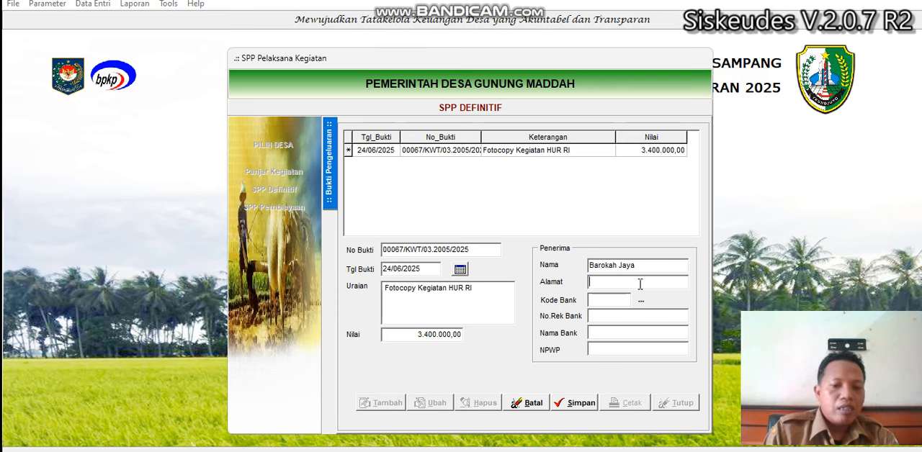
text(Ra)
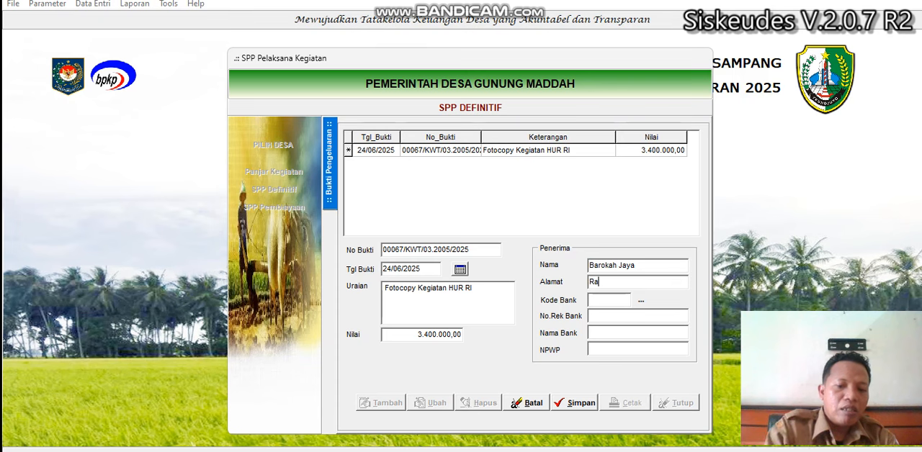
text(jawali)
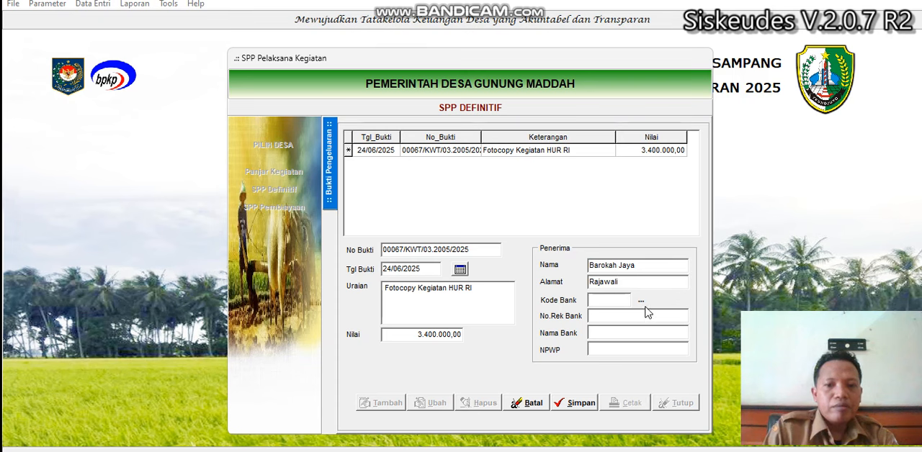
Step: Enter the recipient's bank code 091, bank account number, bank name "bank Jatim" and NPWP "-", and save the expenditure proof
click(622, 301)
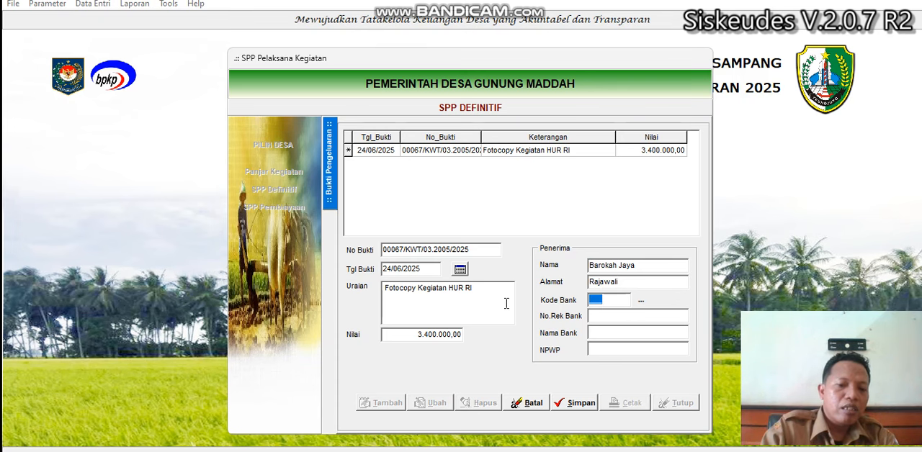
text(091)
click(604, 316)
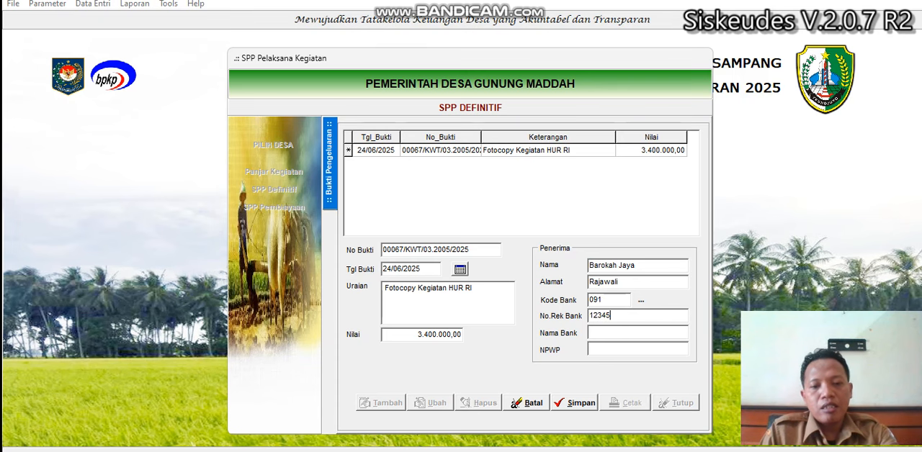
click(610, 332)
text(bank Jatim)
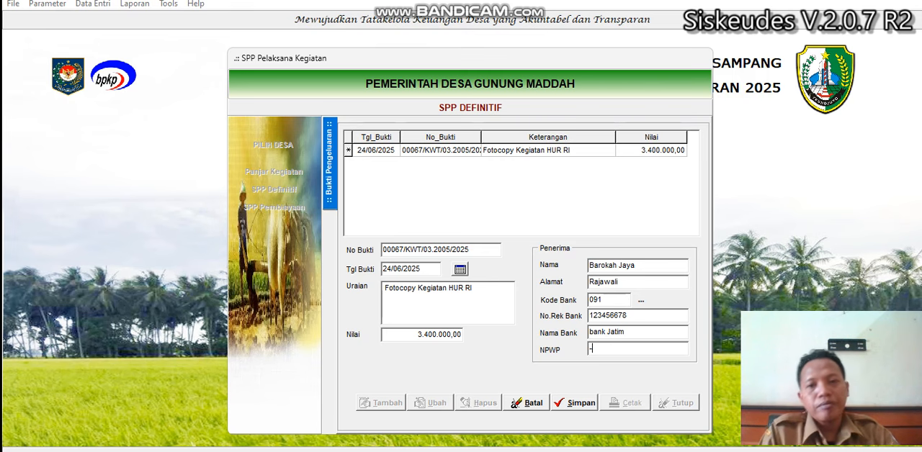
click(585, 405)
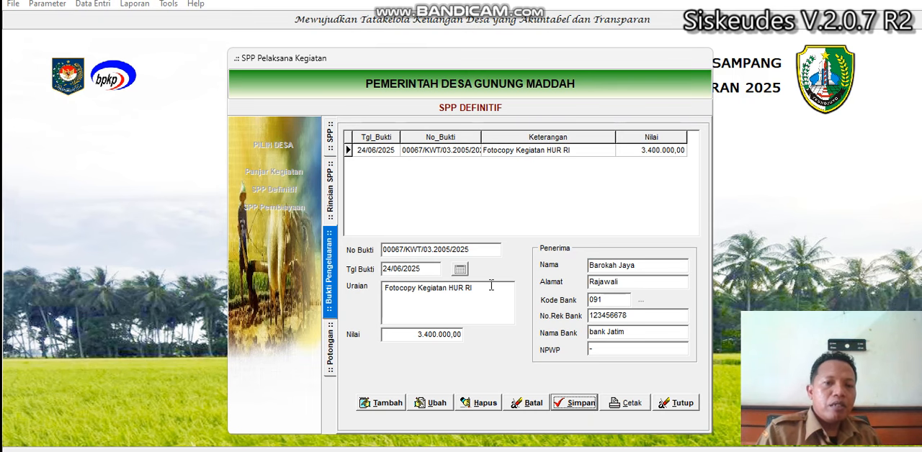
Step: Set the new Kegiatan HUT RI SPP's status to Final, save it and exit SPP Kegiatan
click(454, 161)
click(330, 137)
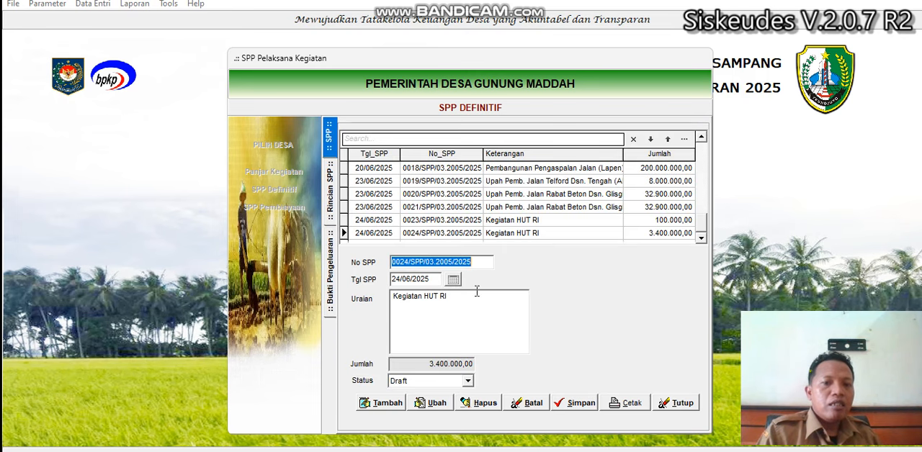
click(436, 404)
click(431, 382)
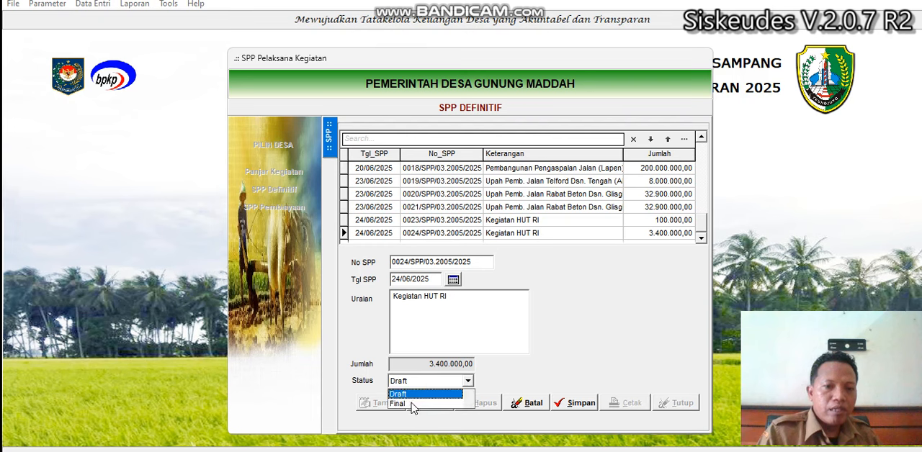
click(413, 405)
click(584, 404)
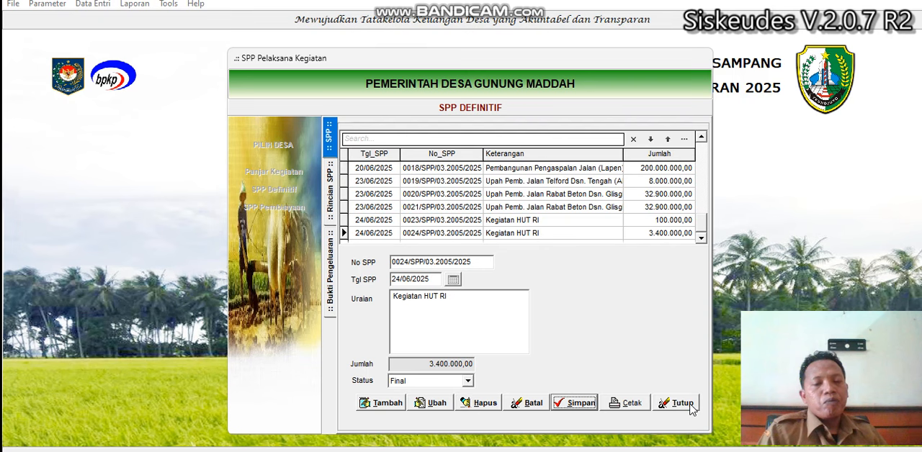
click(552, 220)
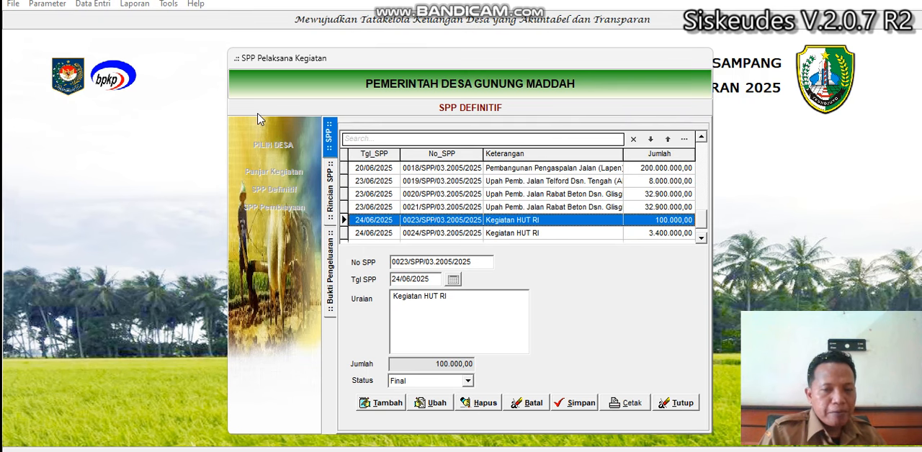
click(496, 234)
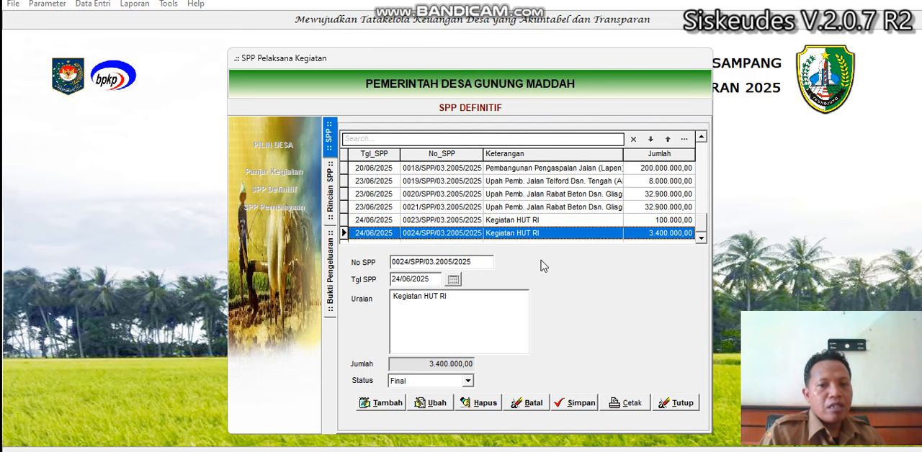
click(663, 407)
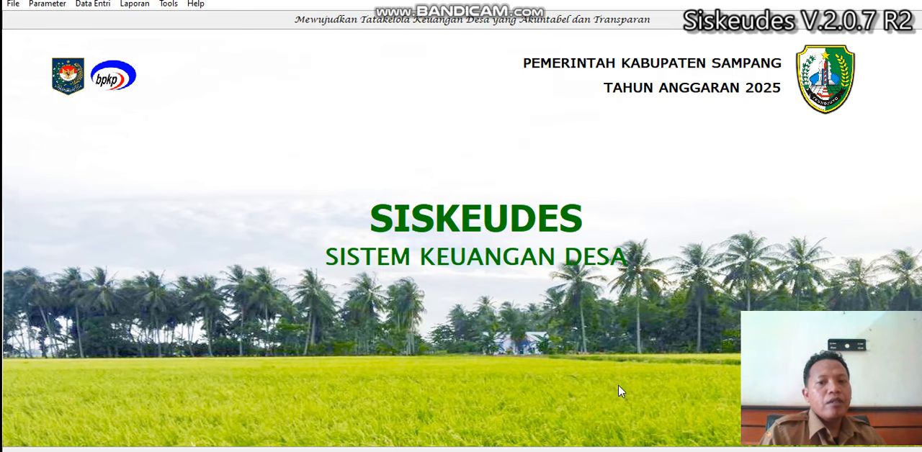
Step: Open Pencairan SPP in Penatausahaan and select Pemerintah Desa Gunung Maddah as the village
click(83, 5)
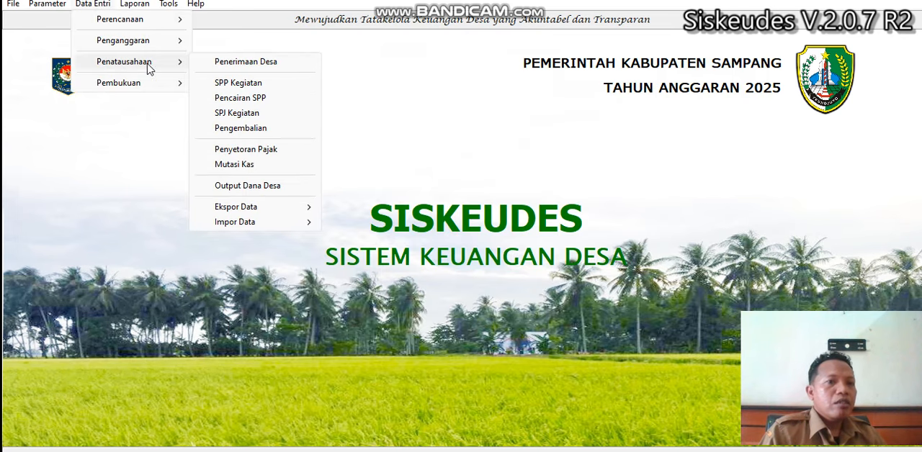
click(240, 99)
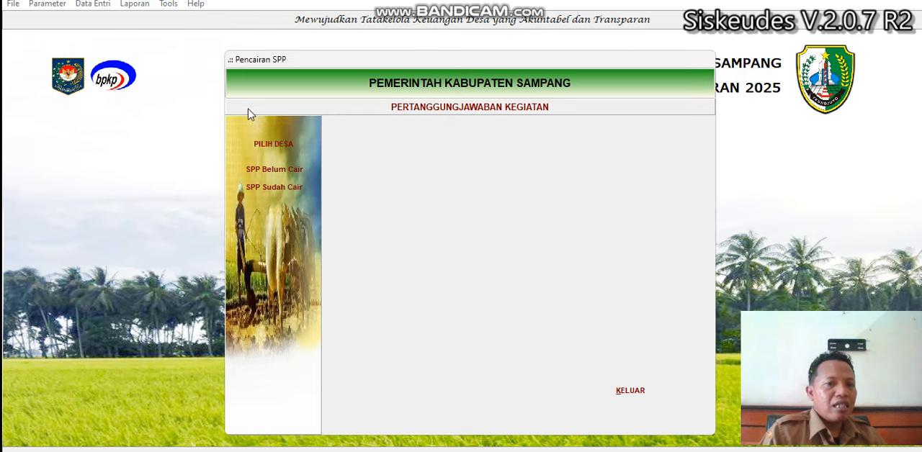
click(279, 146)
double_click(427, 180)
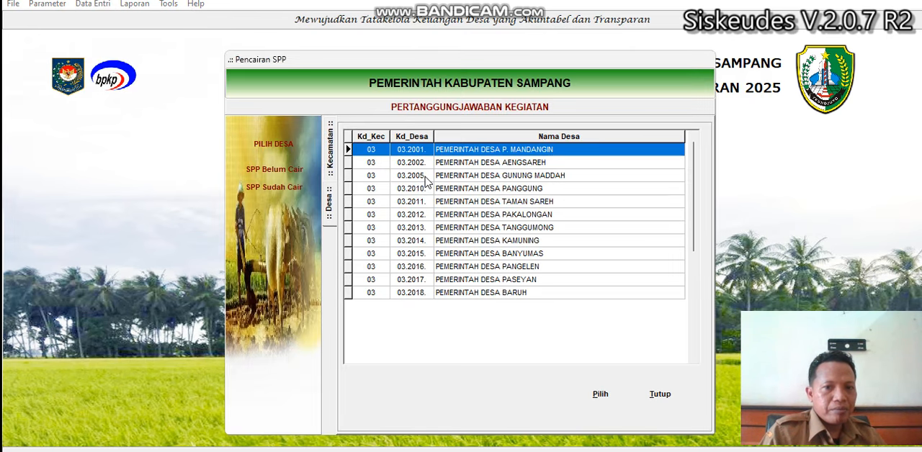
click(507, 180)
double_click(507, 180)
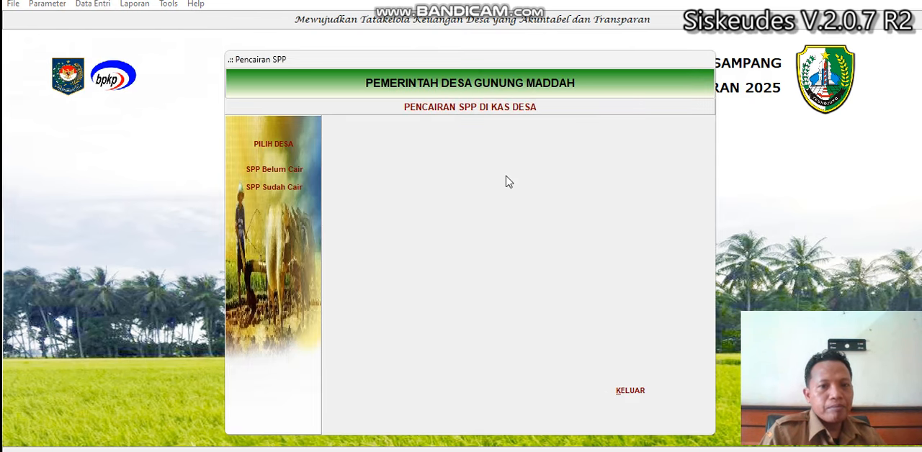
Step: Open the village's undisbursed Kegiatan HUT RI SPP and add a disbursement proof with payment date 24/06/2025
click(292, 174)
double_click(437, 152)
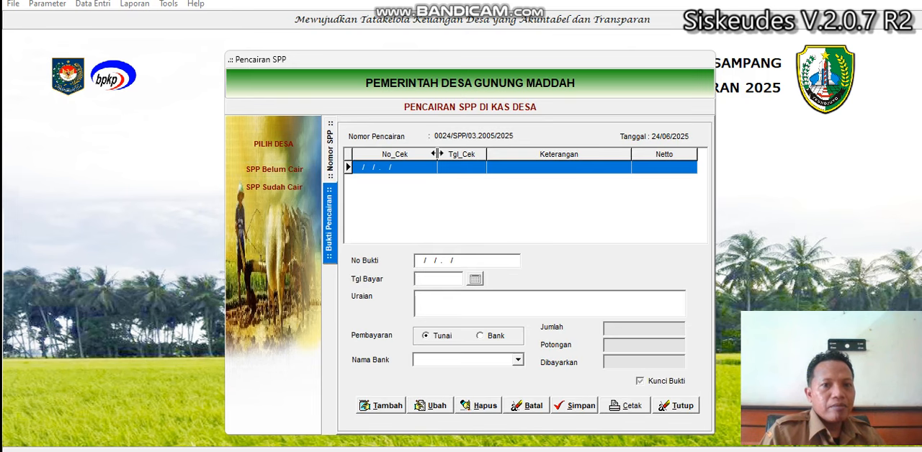
click(389, 405)
click(475, 279)
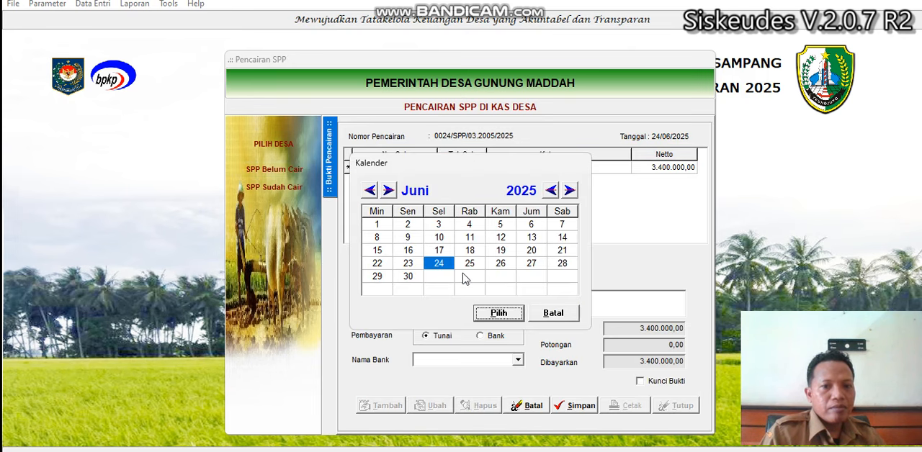
click(502, 314)
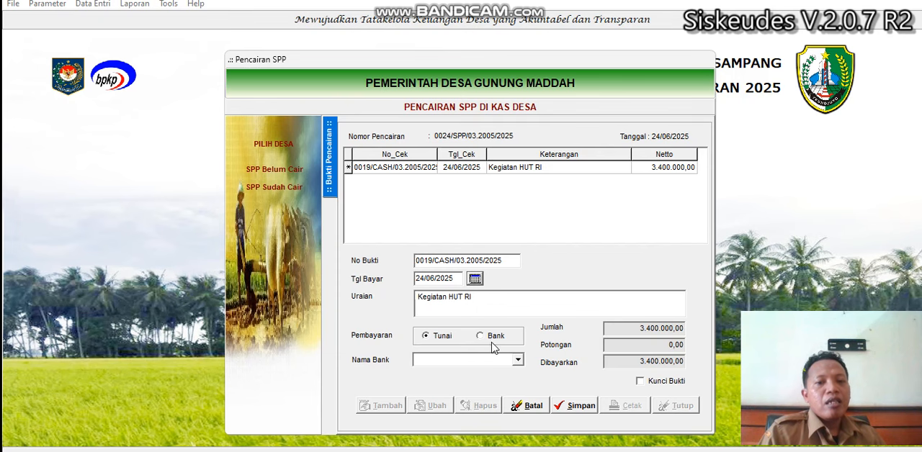
Step: Set the disbursement's payment method to Bank with Bank Sampang as the bank, and save the proof
click(496, 338)
click(517, 360)
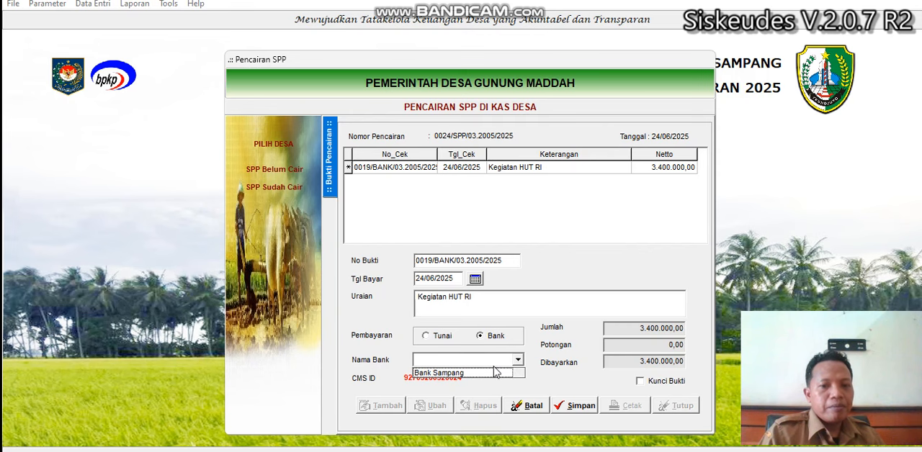
click(498, 376)
click(565, 409)
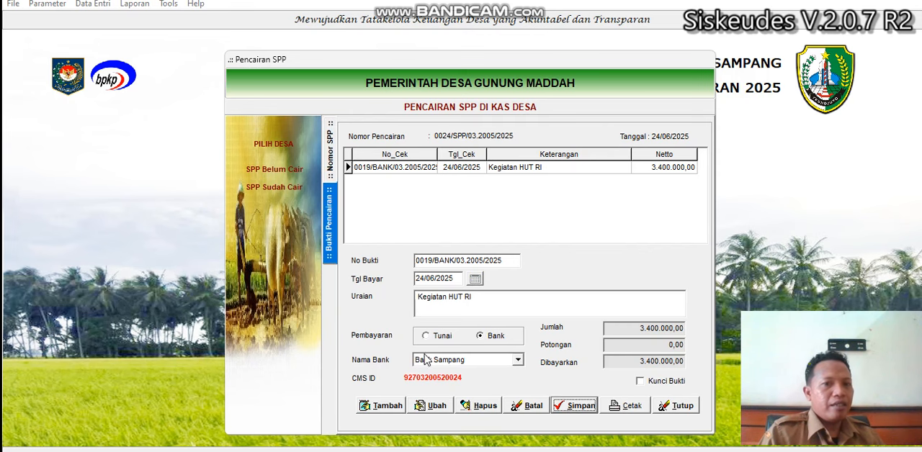